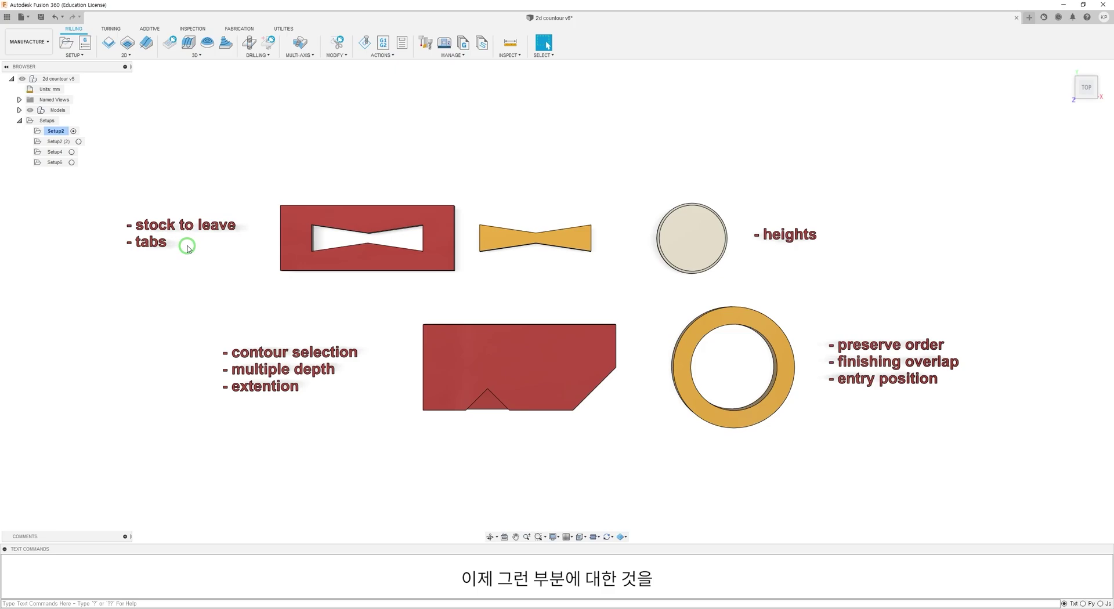
Review the tool, geometry, heights, passes and linking settings of a new 2D Contour operation, and cancel it
click(108, 43)
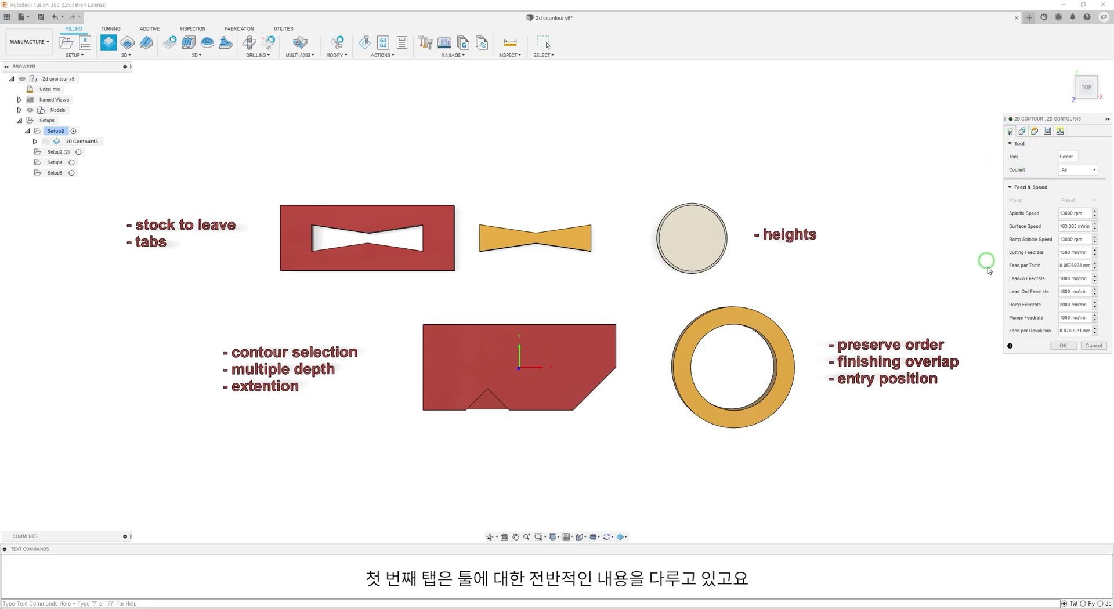
click(1022, 131)
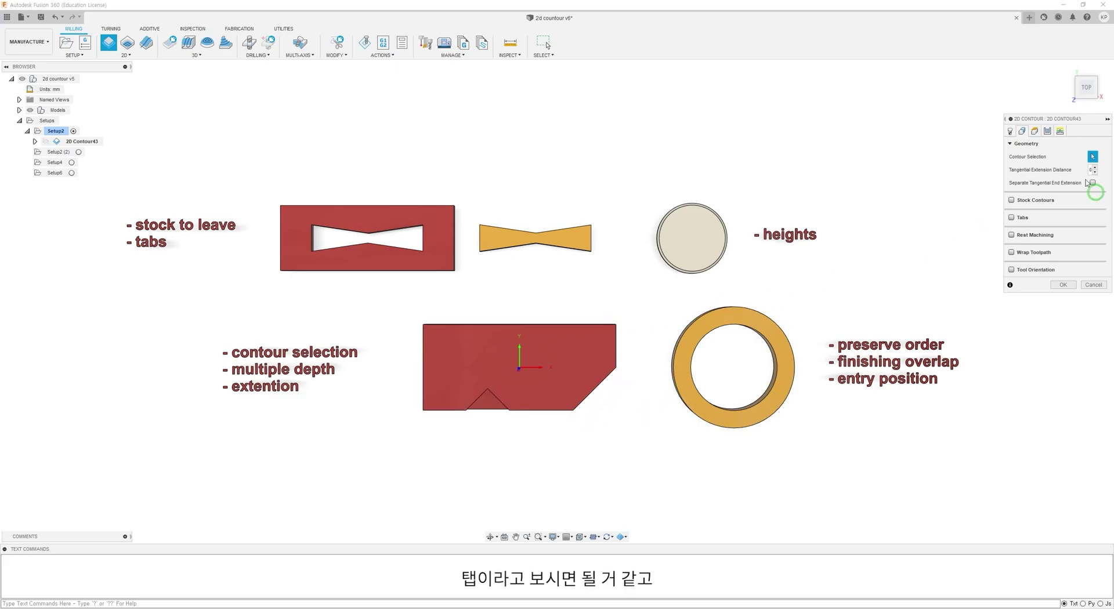
click(1036, 132)
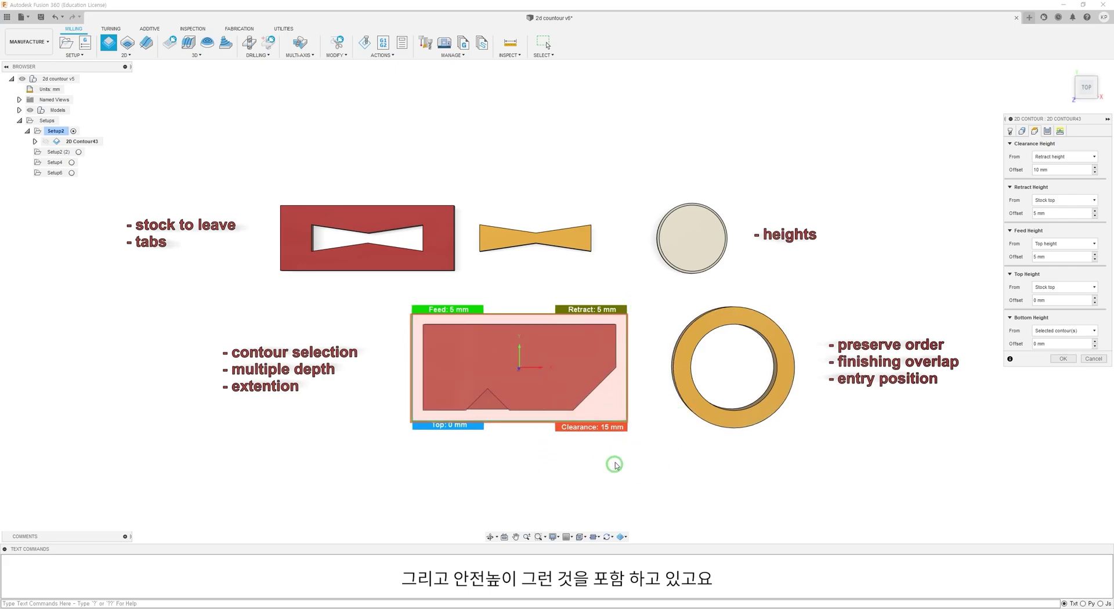
click(1047, 131)
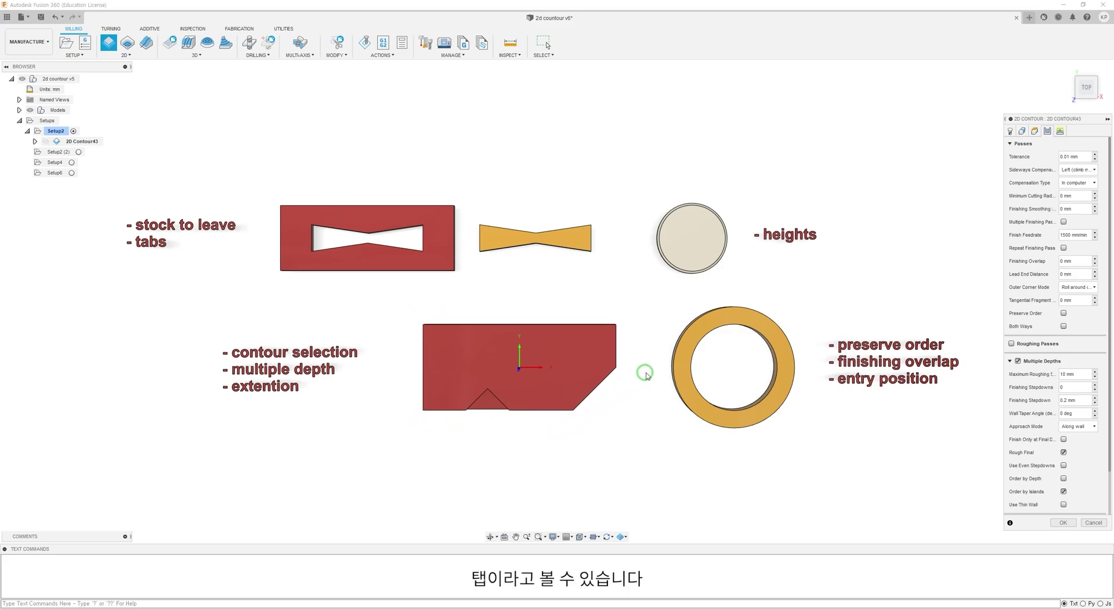
click(1064, 134)
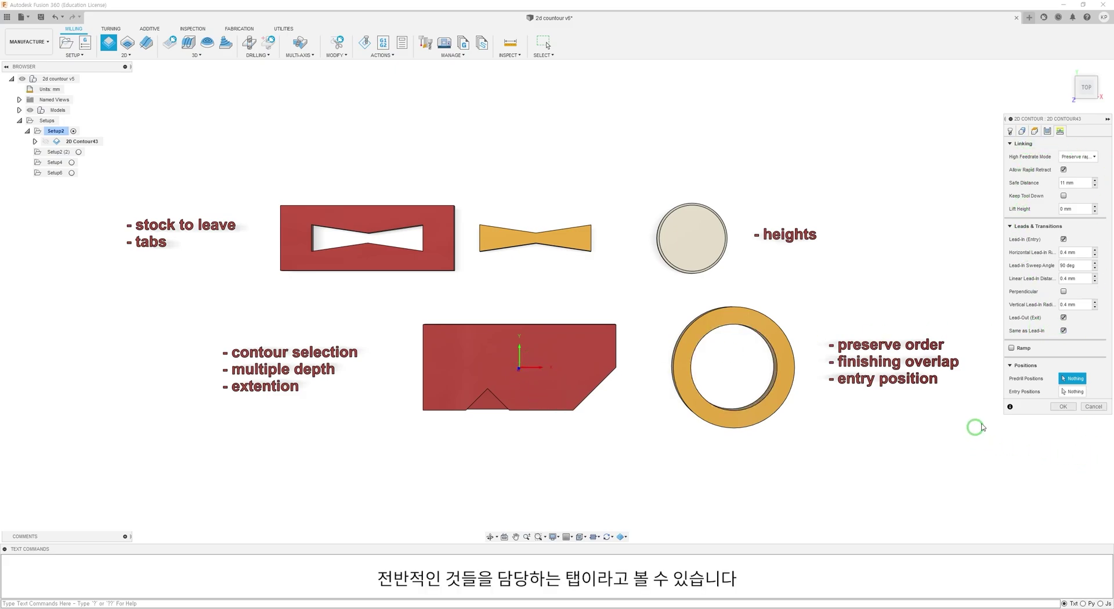
key(Escape)
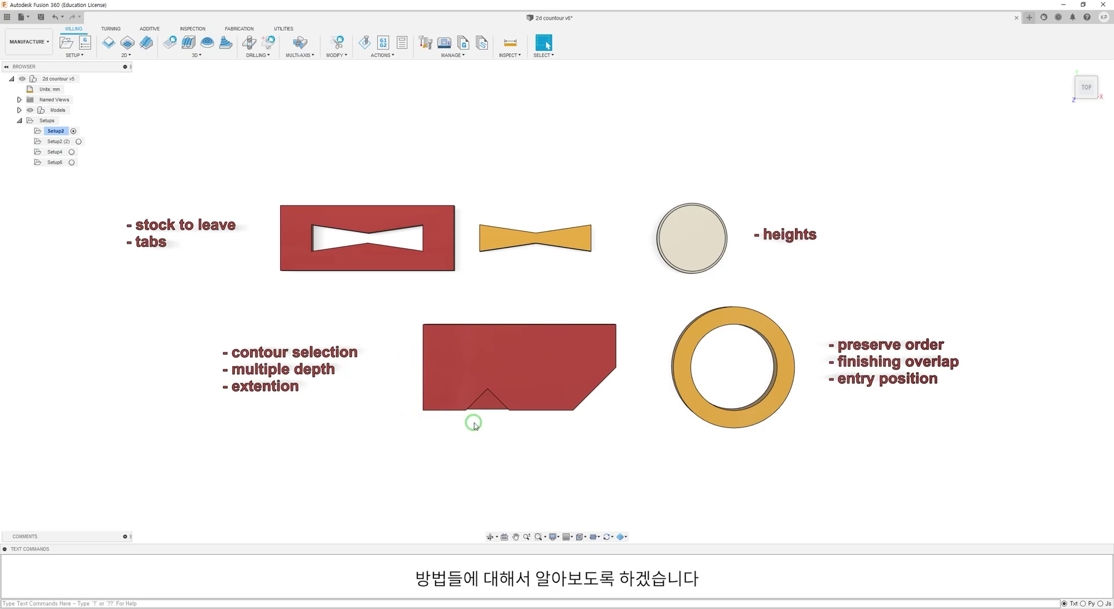
Start a 2D Contour operation with tool 3, the Ø4mm L30mm flat end mill from the cloud REXXON TOOL SETTING library
shift+middle_drag(439, 395, 440, 345)
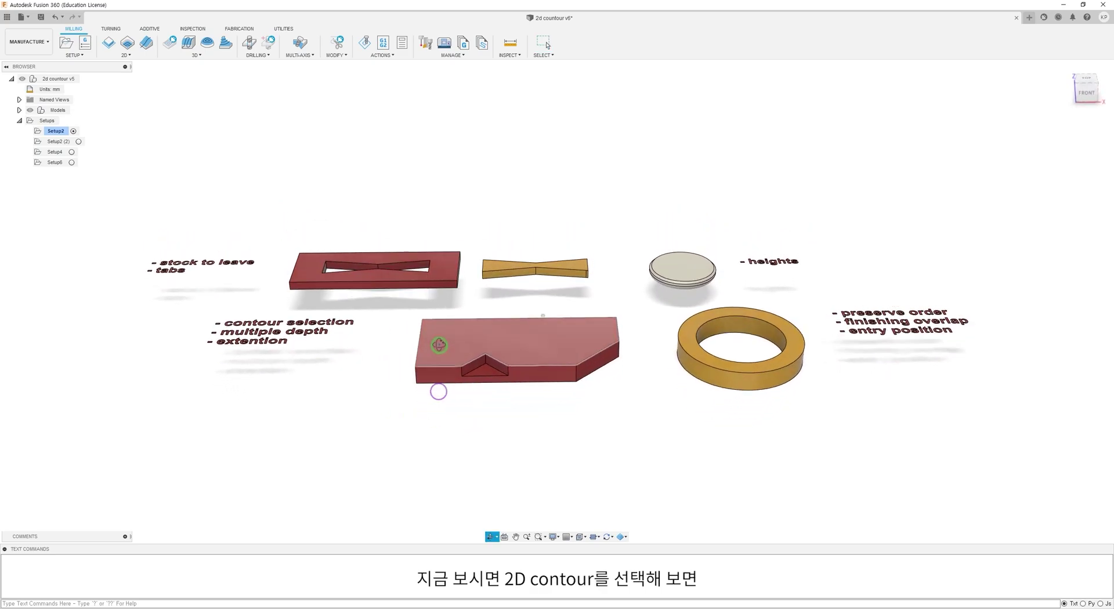
click(121, 49)
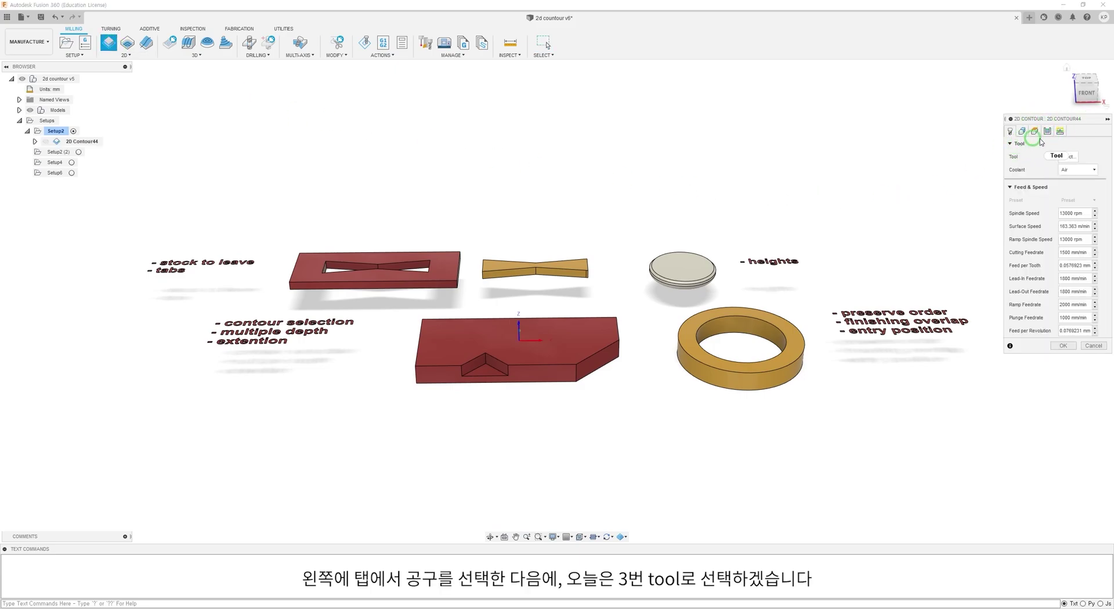
click(1066, 157)
click(341, 274)
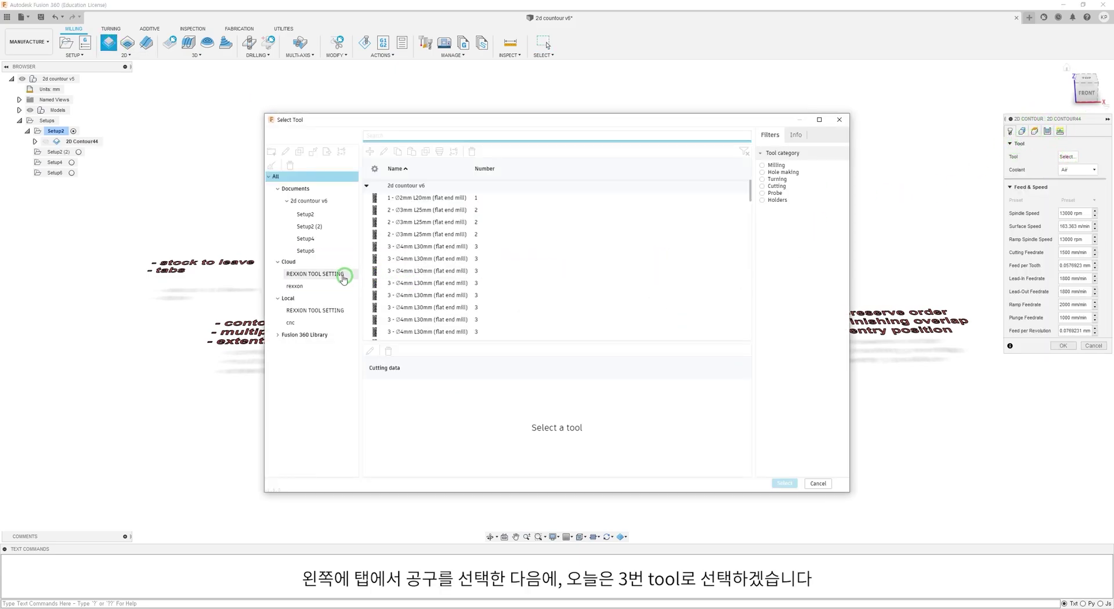
click(410, 224)
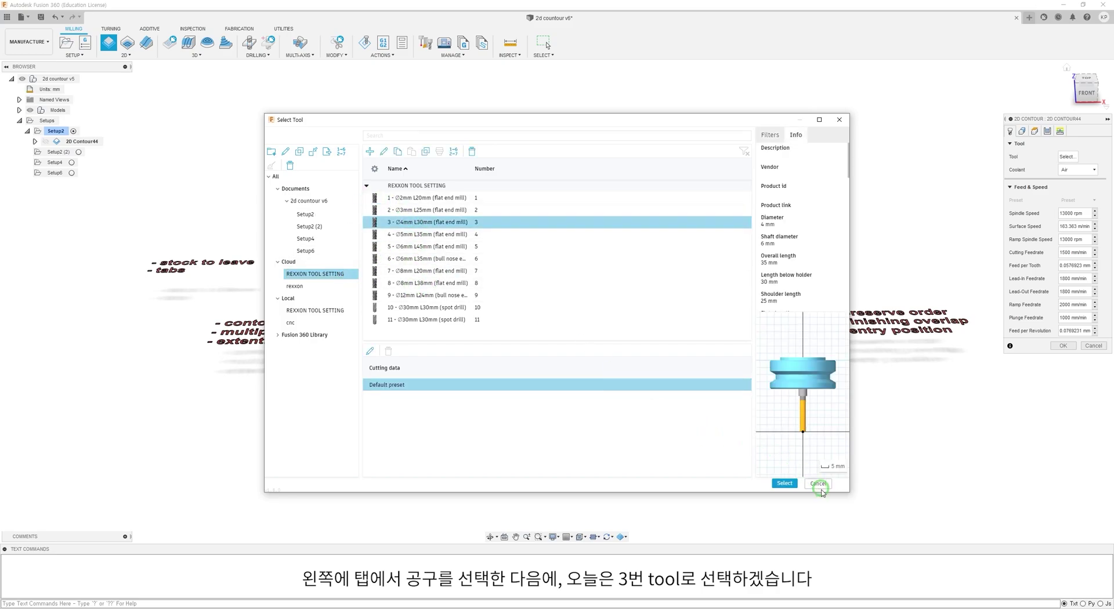
click(783, 482)
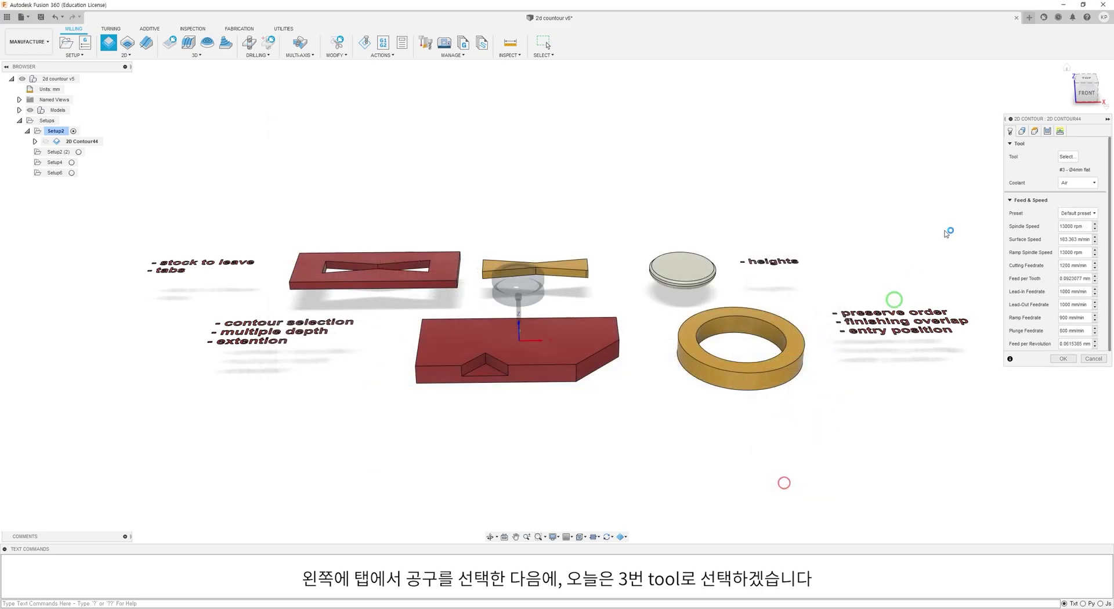
Select the bottom outer edge loop of the red chamfered plate as the contour and generate the toolpath
click(1021, 132)
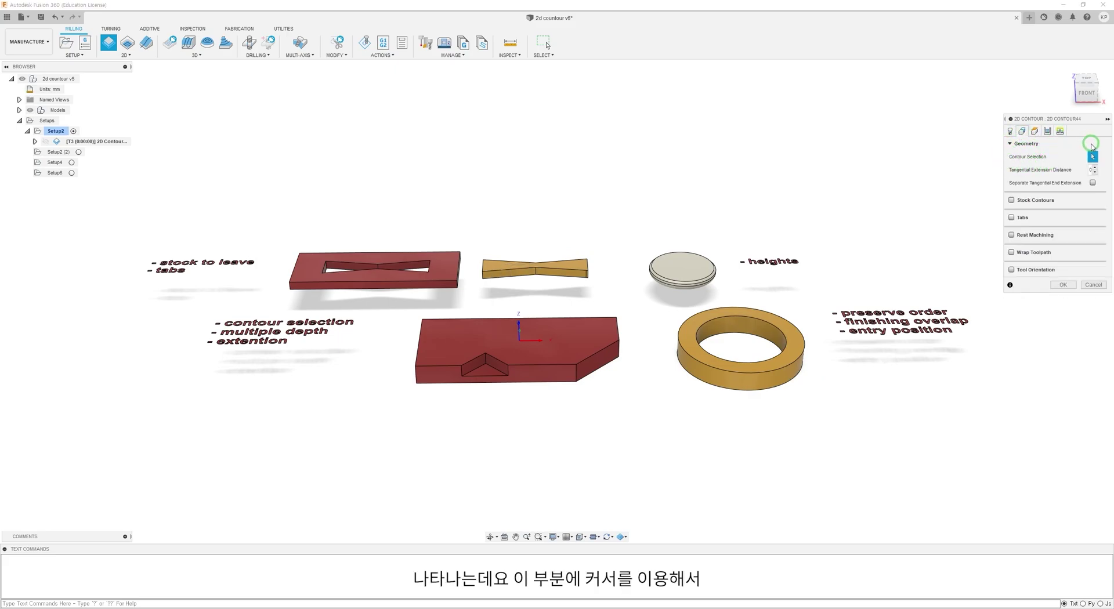
click(564, 380)
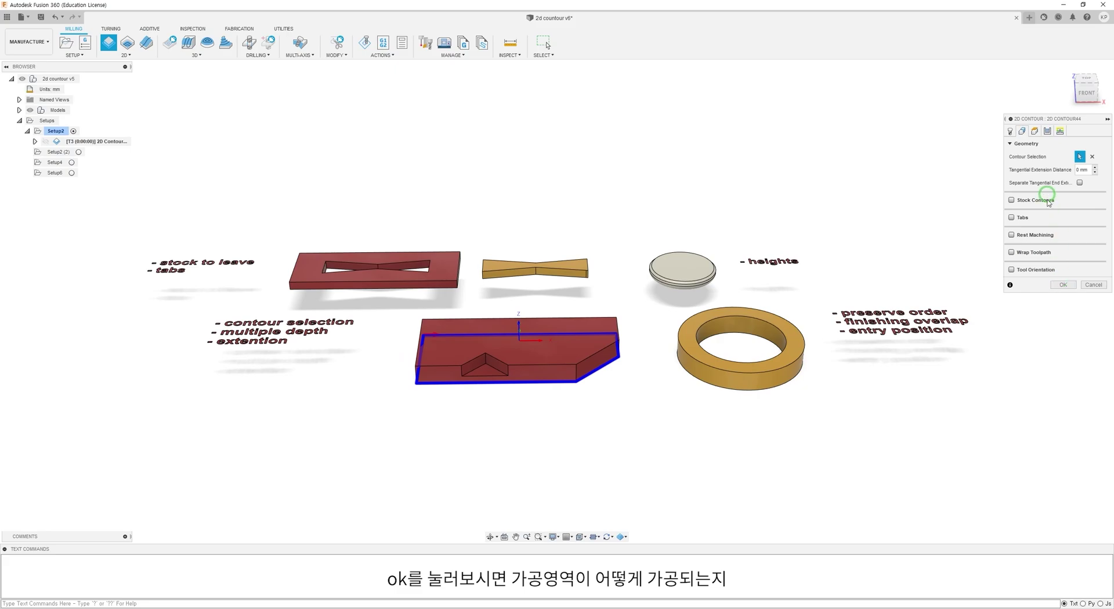
click(1063, 284)
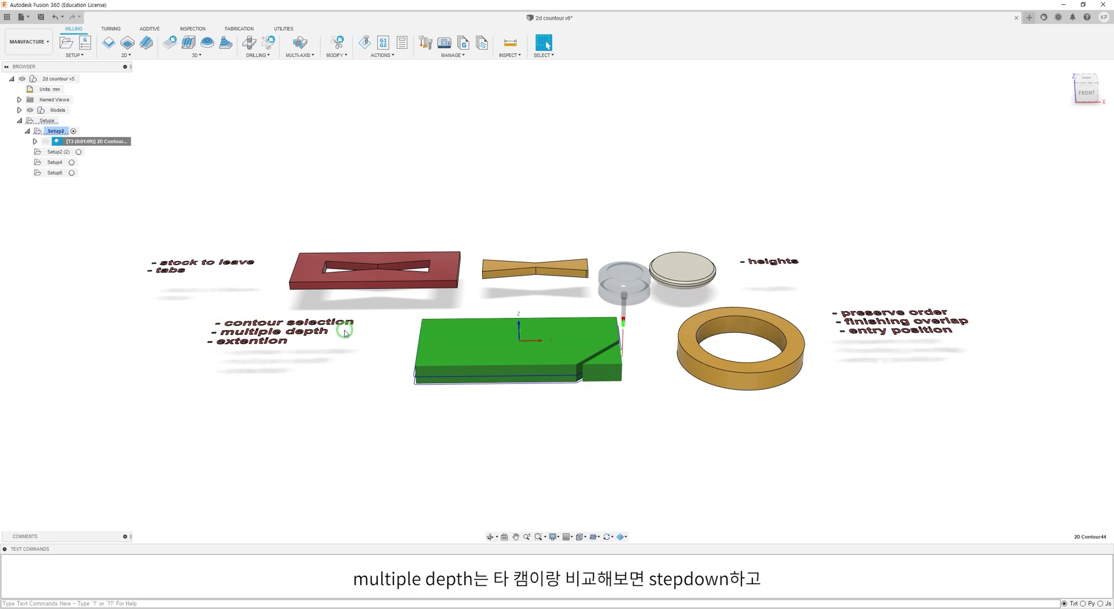
Edit the 2D Contour operation to use a maximum roughing stepdown of 3 mm under Multiple Depths
right_click(114, 145)
click(128, 149)
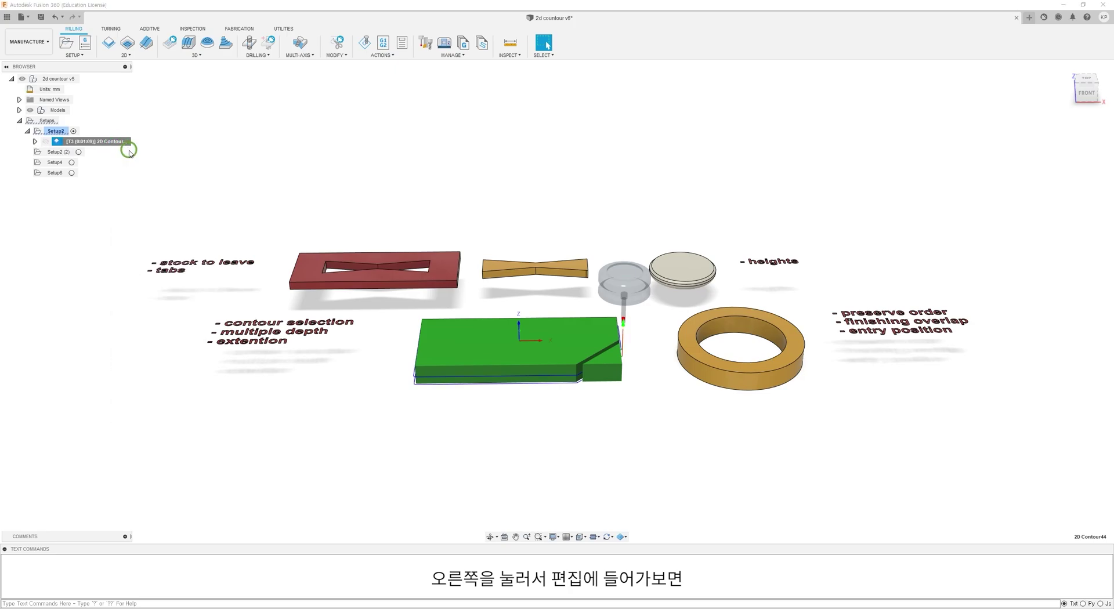
click(1047, 131)
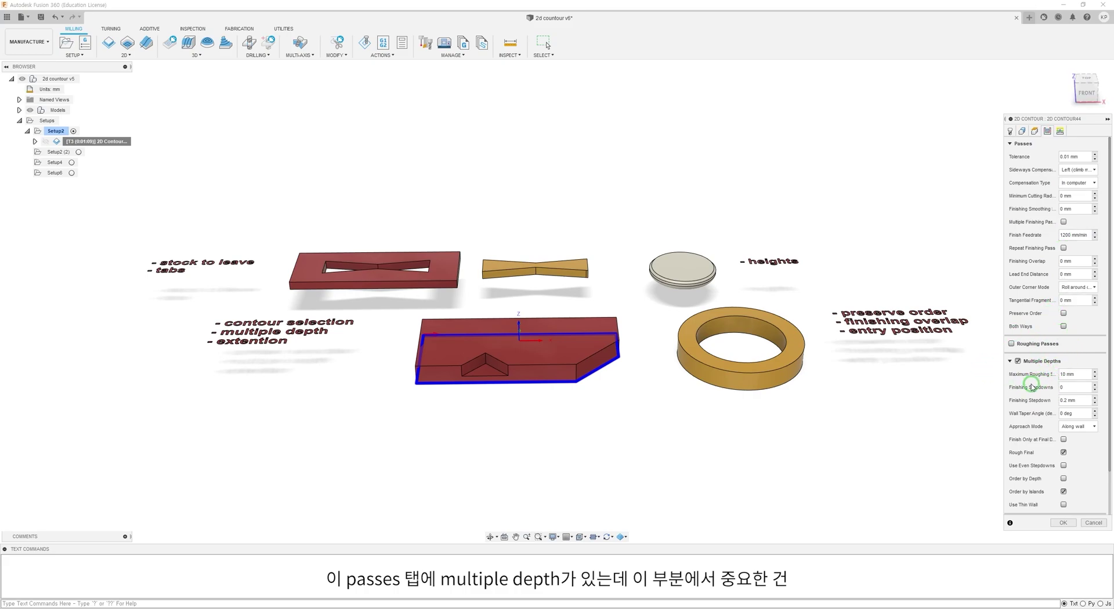
scroll(1032, 394, down, 2)
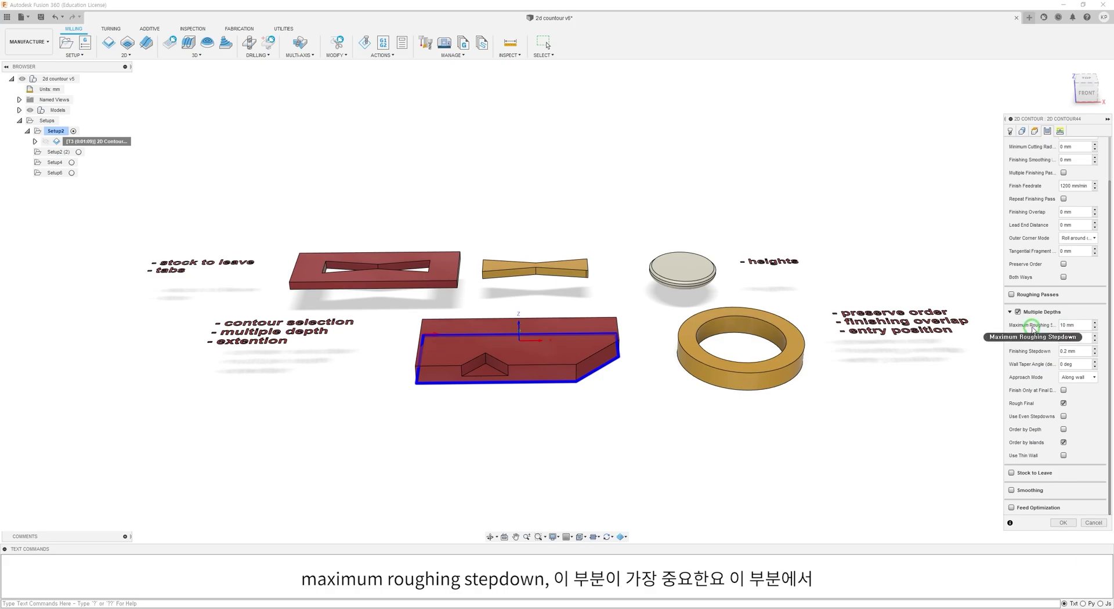
click(1069, 326)
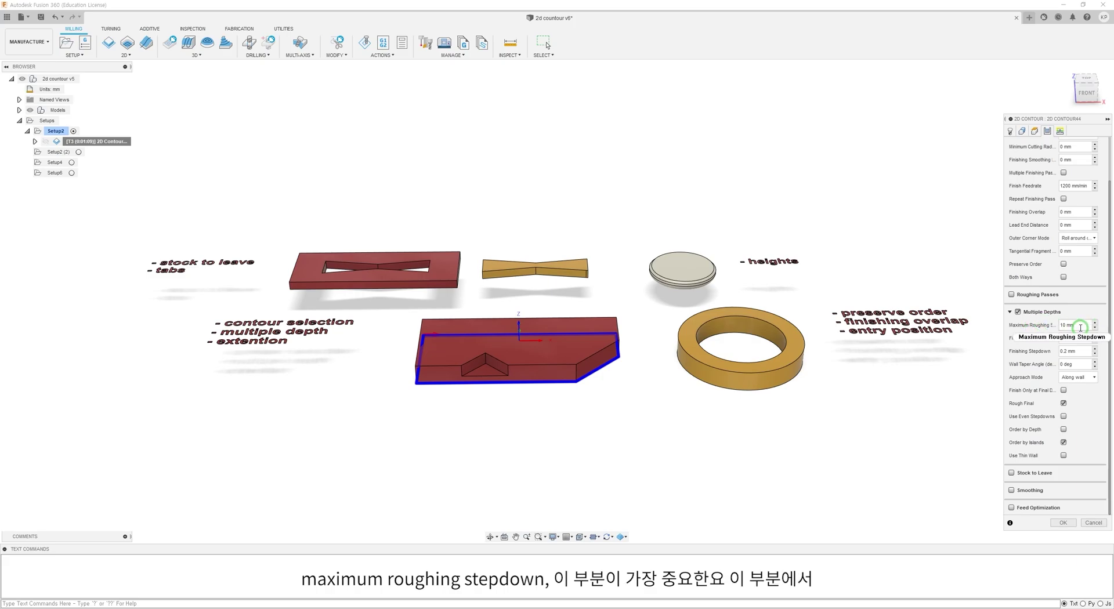
text(3)
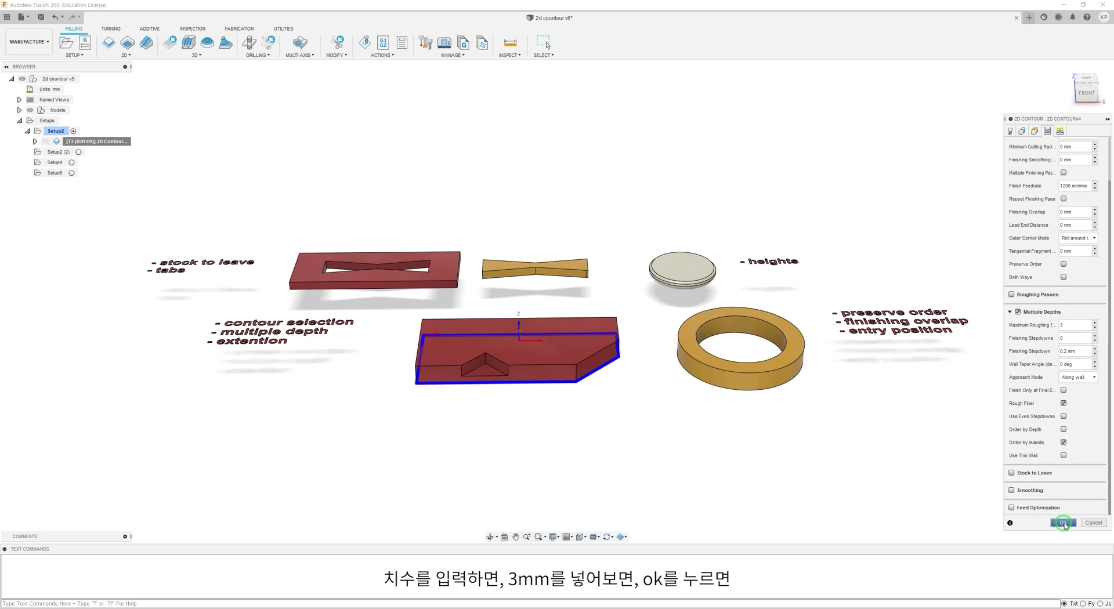
click(1062, 523)
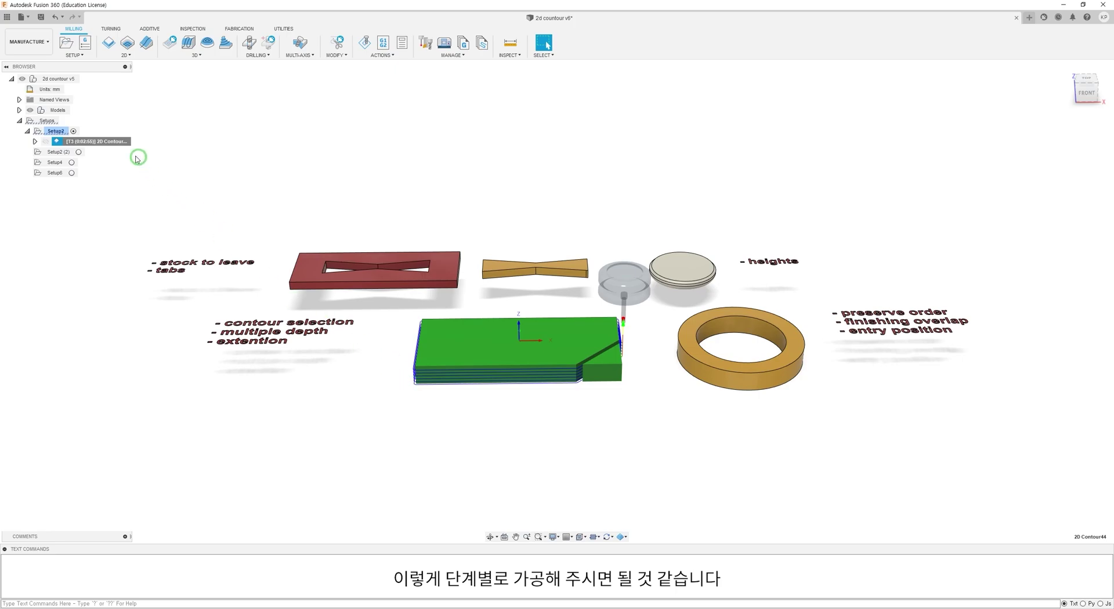
Reopen the 2D Contour operation and set its sideways compensation to Right (conventional milling)
right_click(107, 143)
click(122, 149)
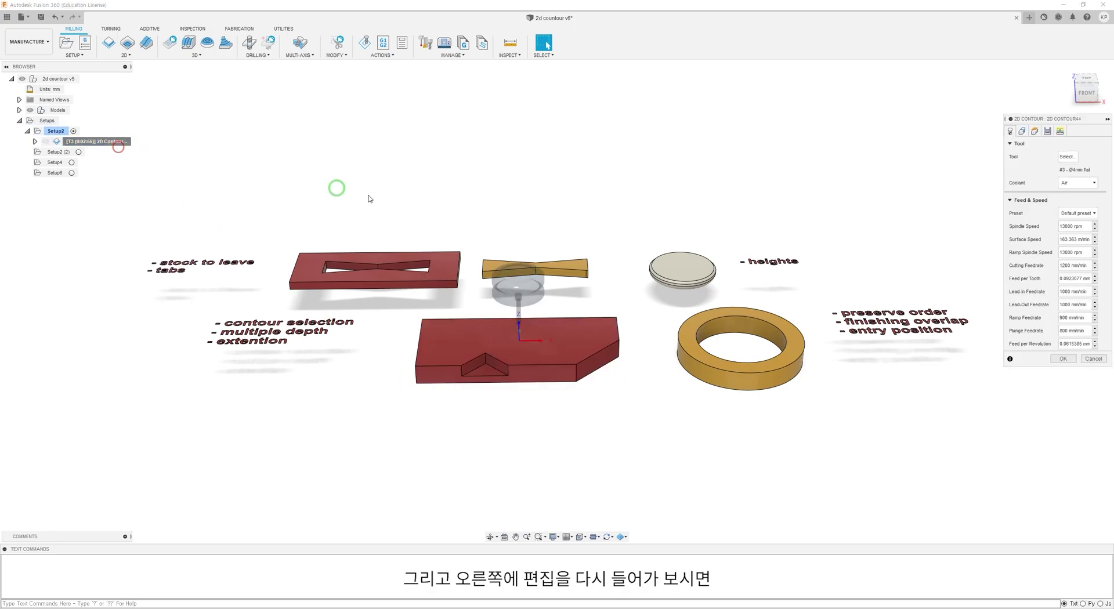
click(1047, 131)
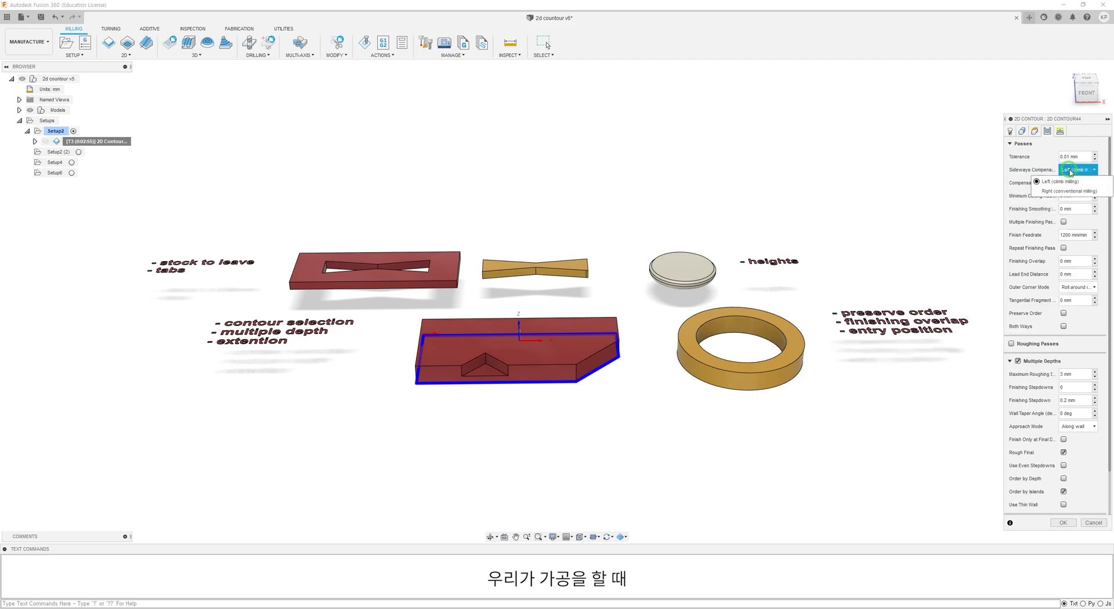
click(1061, 190)
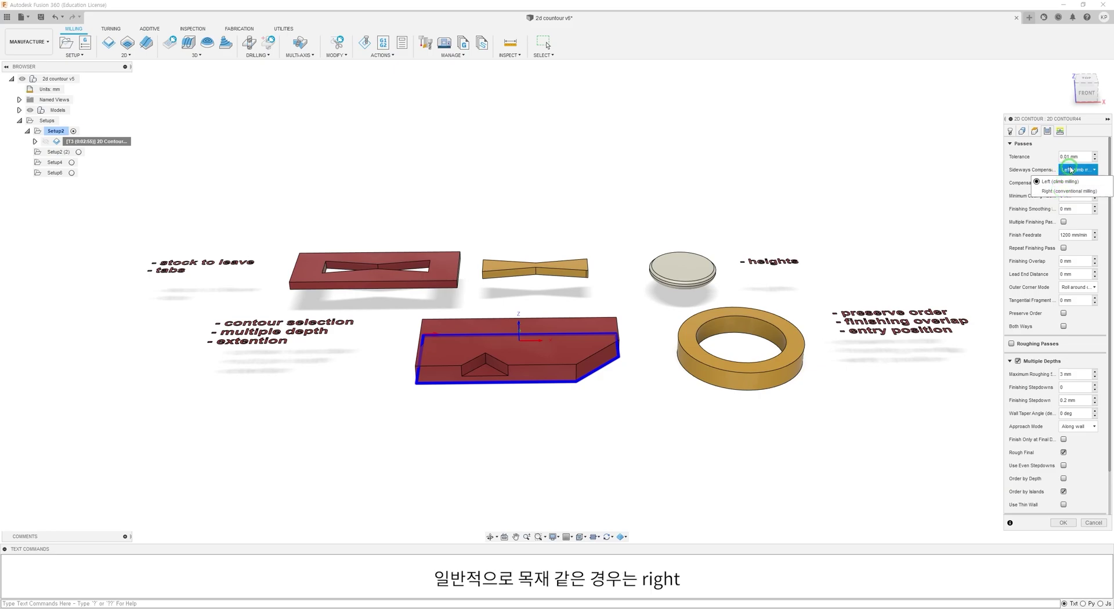
click(1068, 192)
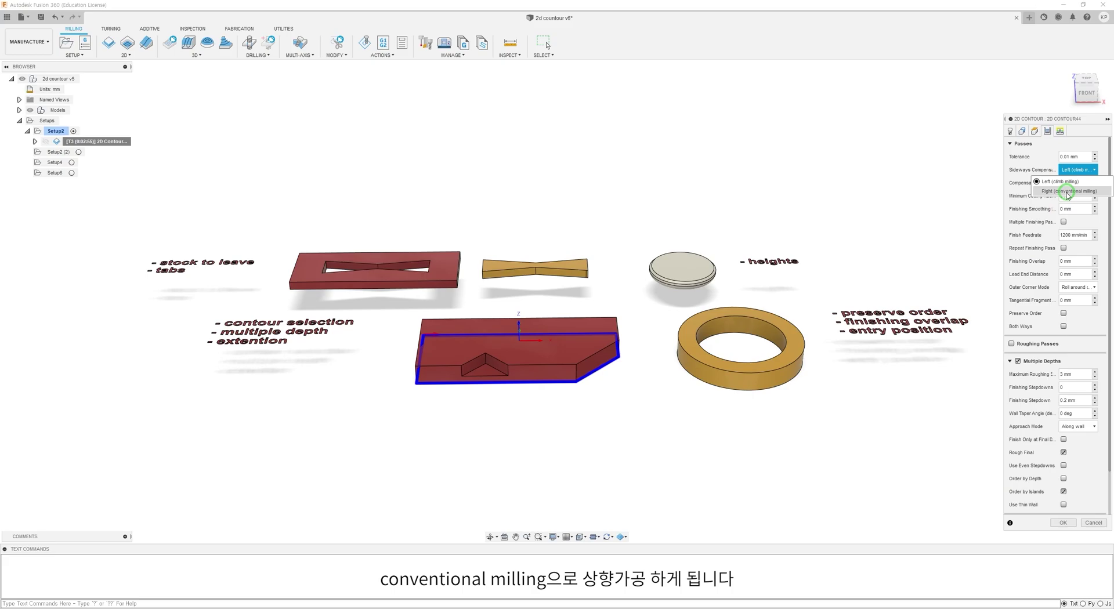
click(1048, 131)
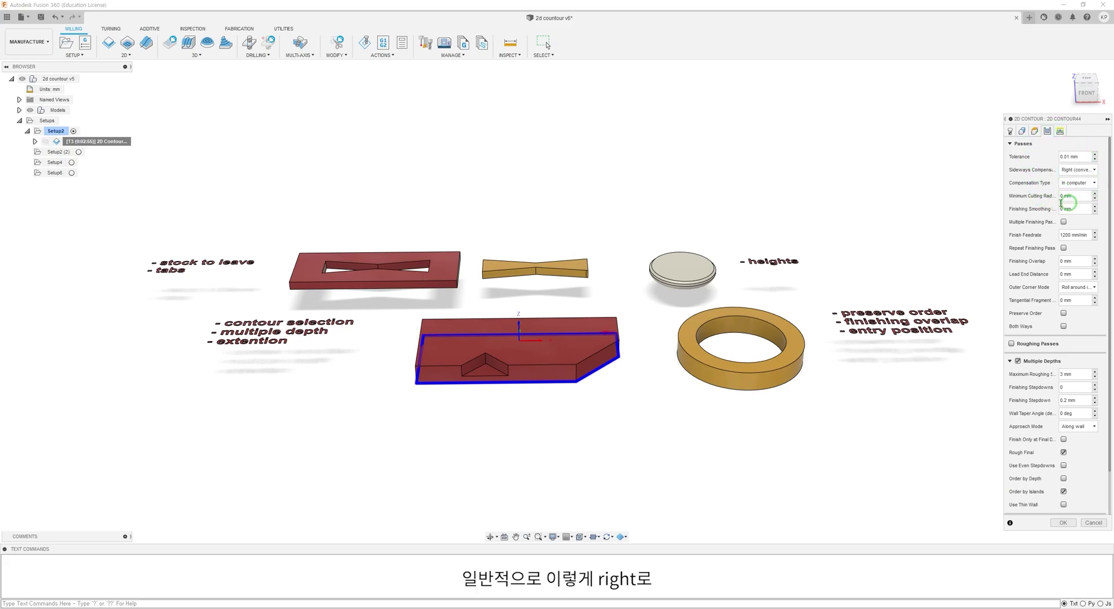
click(1051, 138)
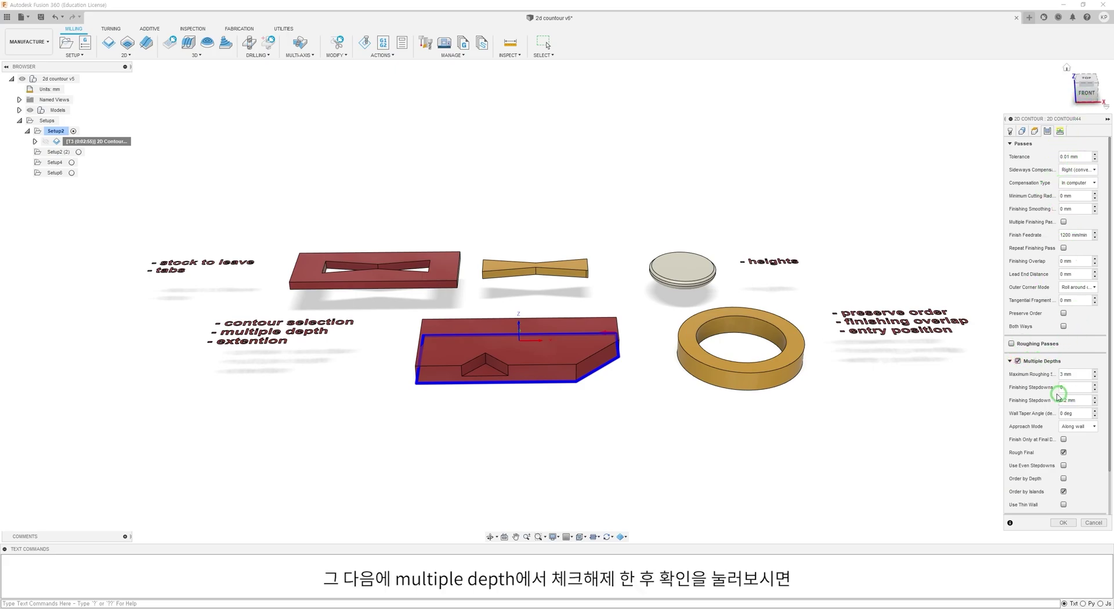
Disable Multiple Depths for the 2D Contour operation and regenerate the toolpath
click(1017, 361)
click(1067, 431)
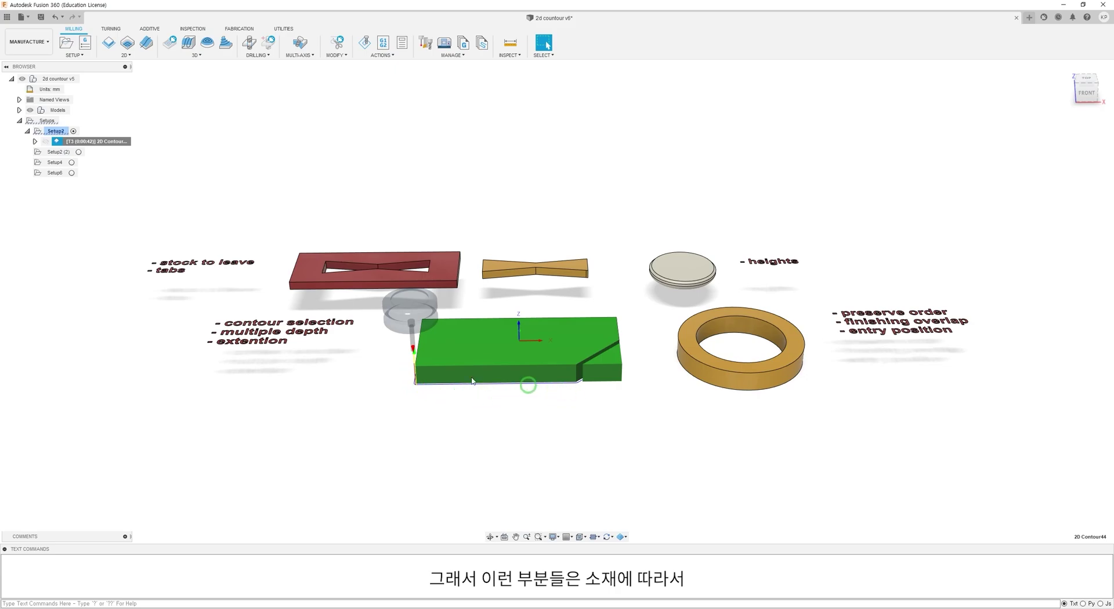
click(539, 316)
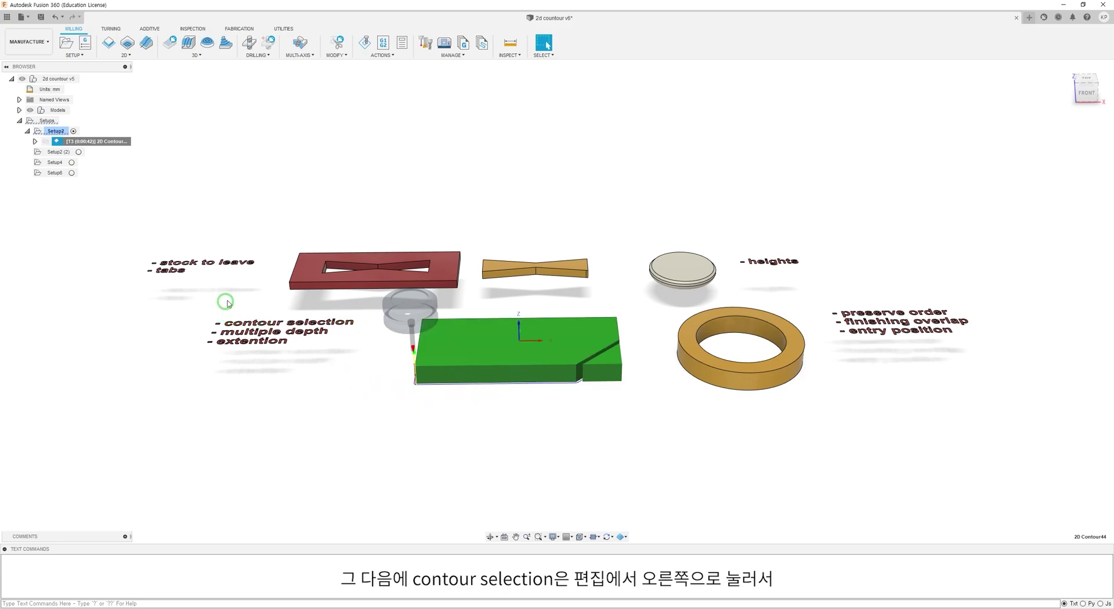
Reopen the 2D Contour operation to check its contour selection, and accept the existing settings
right_click(112, 143)
click(127, 151)
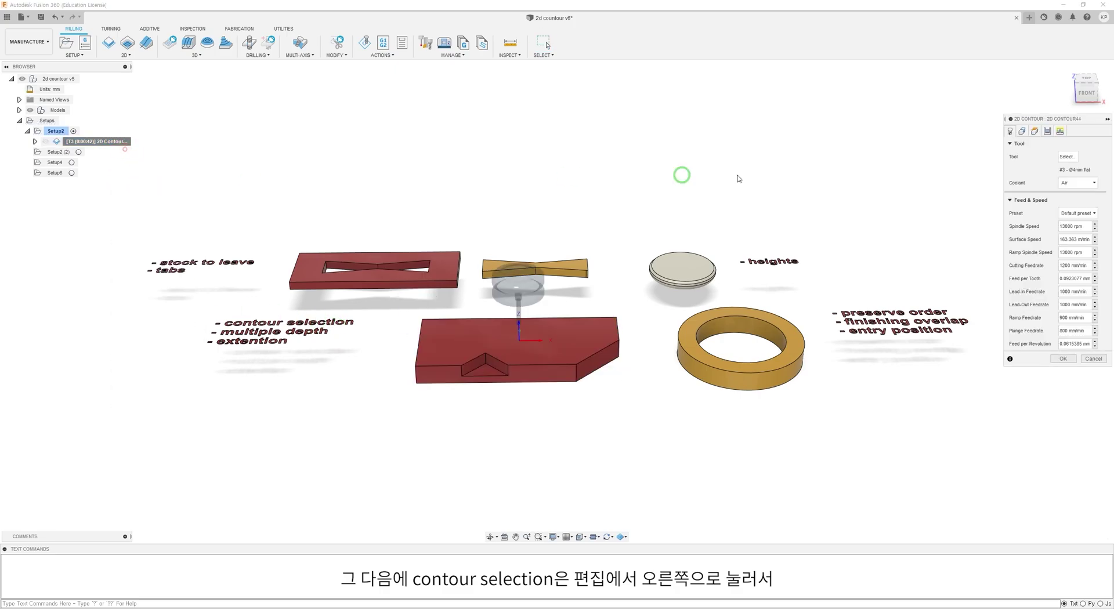
click(1021, 132)
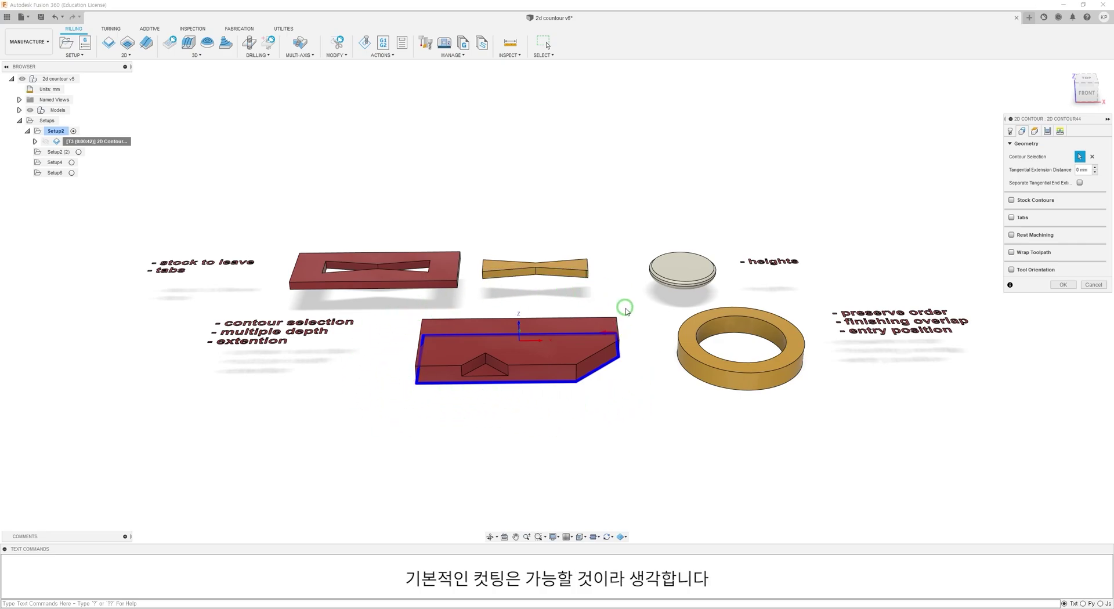
click(1066, 285)
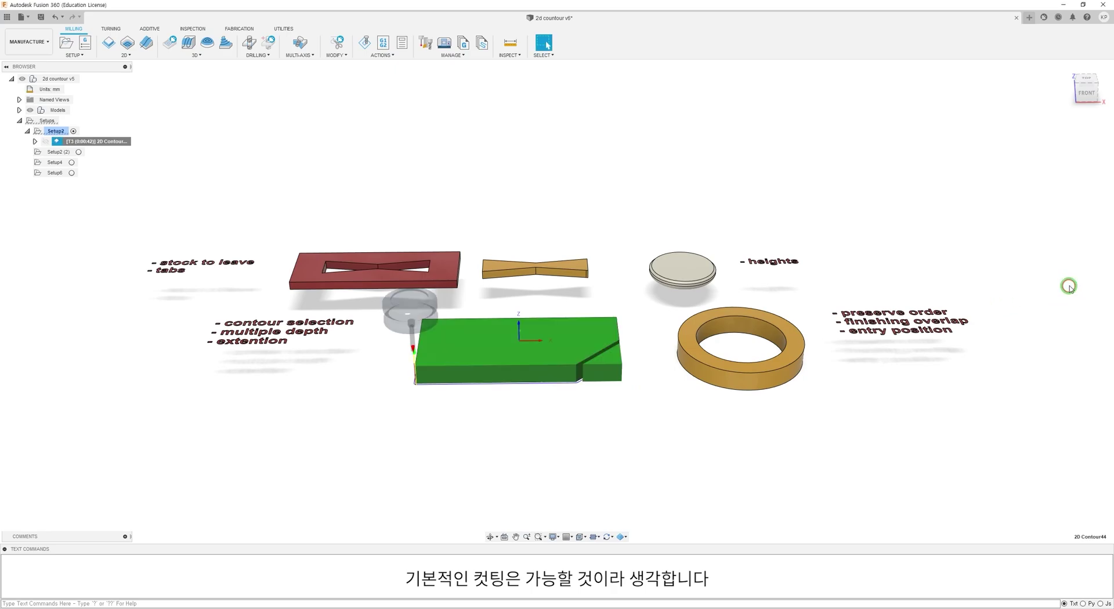
Start a new 2D Contour operation and select only the notch's left bottom edge as an open contour
click(269, 351)
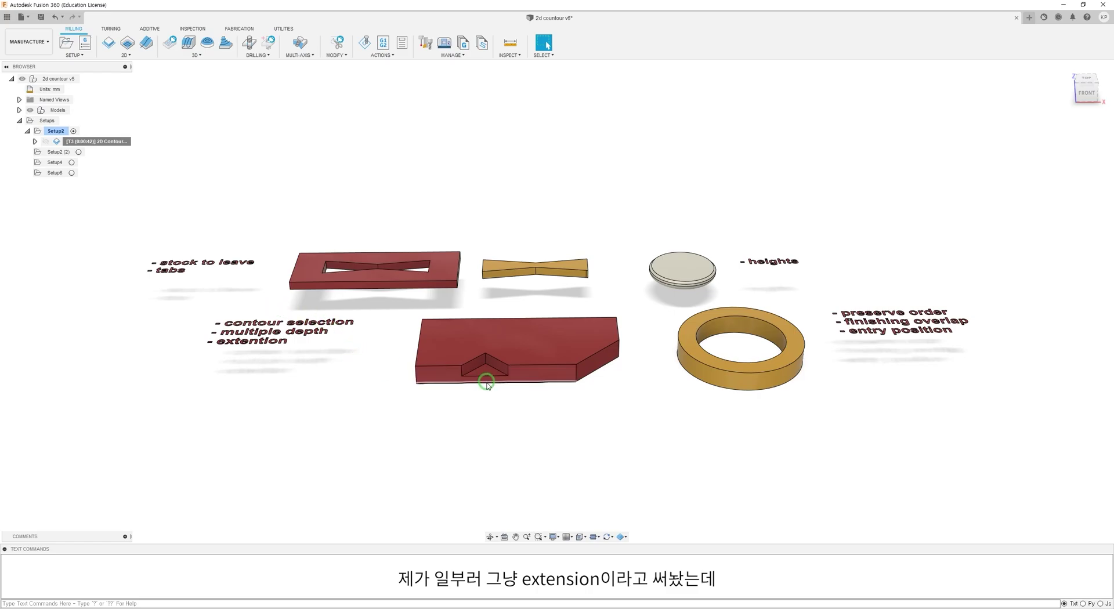
scroll(485, 384, up, 5)
shift+middle_drag(475, 387, 345, 294)
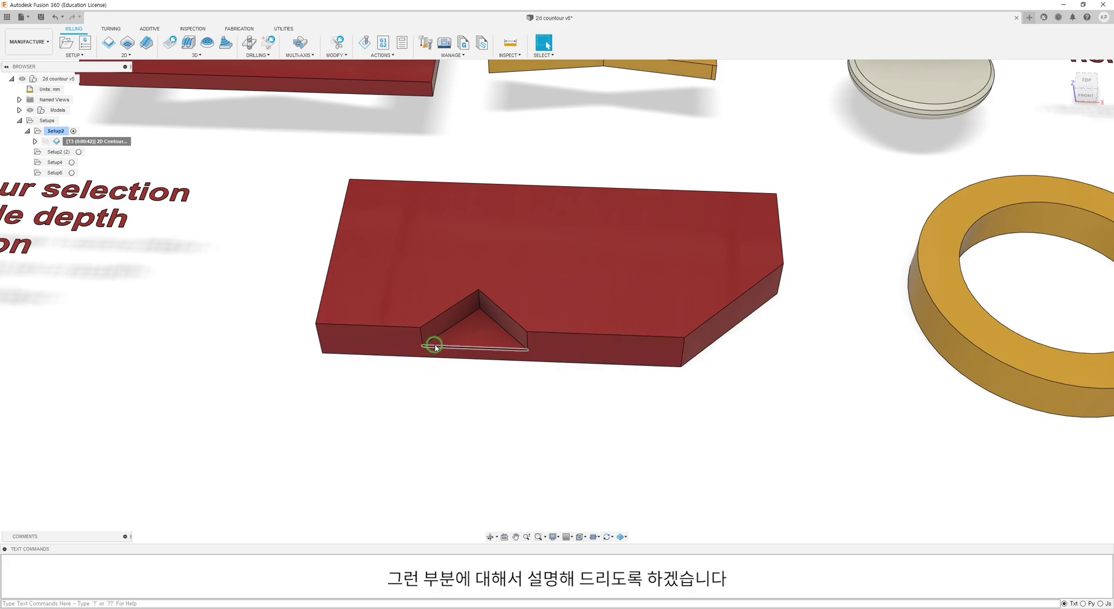
click(109, 40)
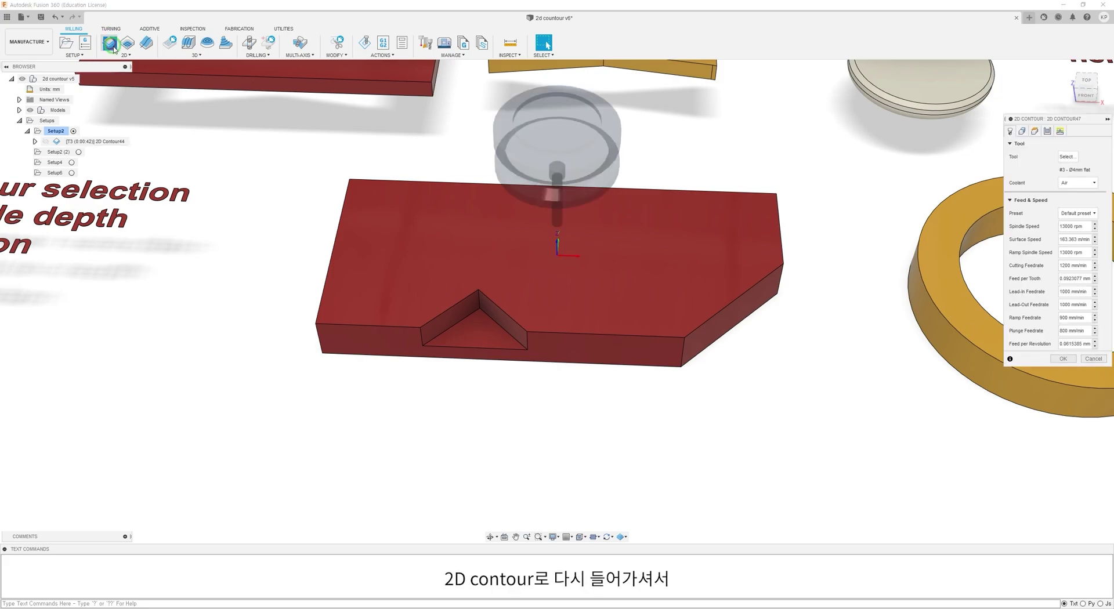
click(1022, 131)
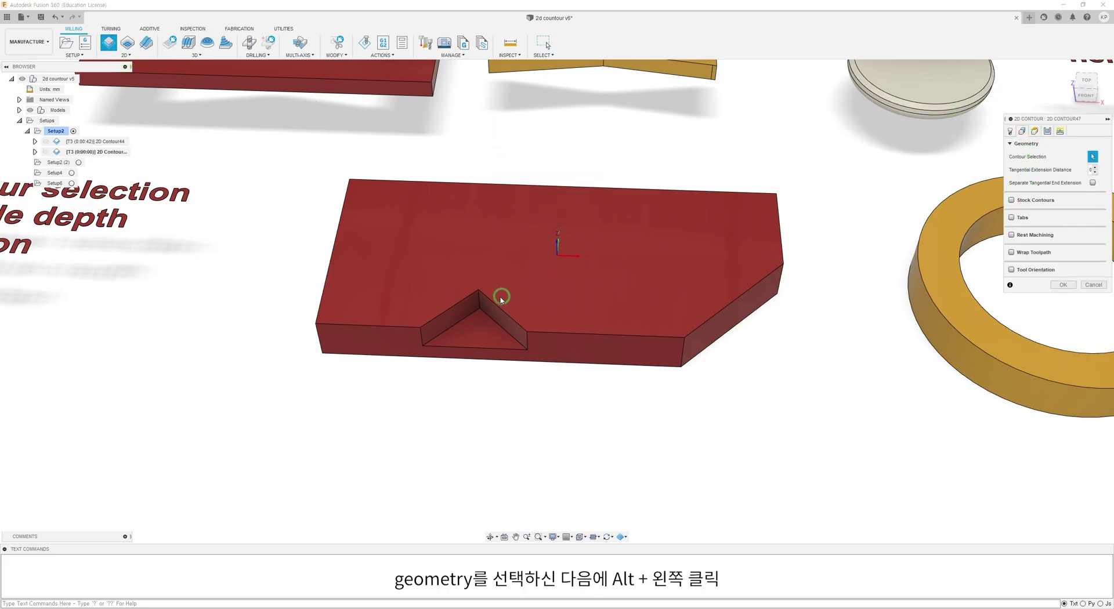
click(451, 331)
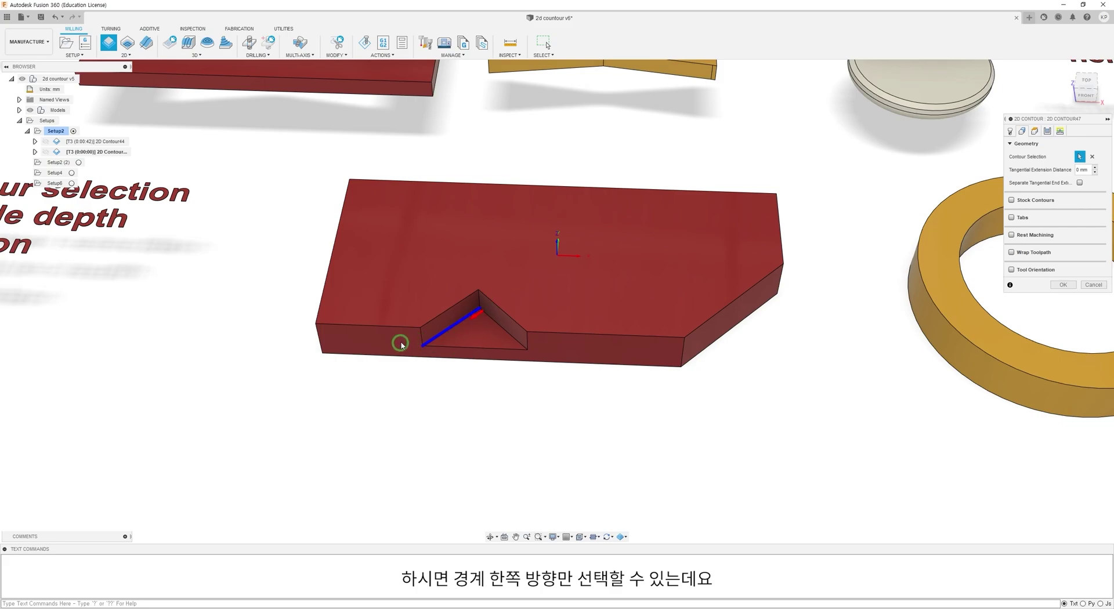
Set sideways compensation to Right (conventional milling), turn off Multiple Depths, and generate the toolpath for the notch's left edge
click(1047, 131)
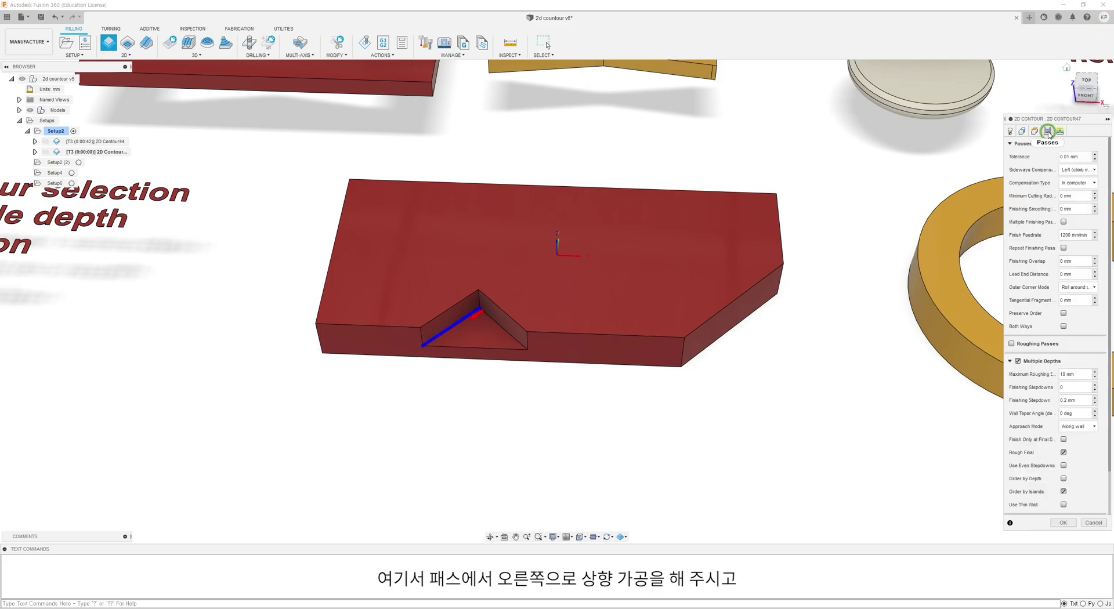
click(1072, 170)
click(1071, 194)
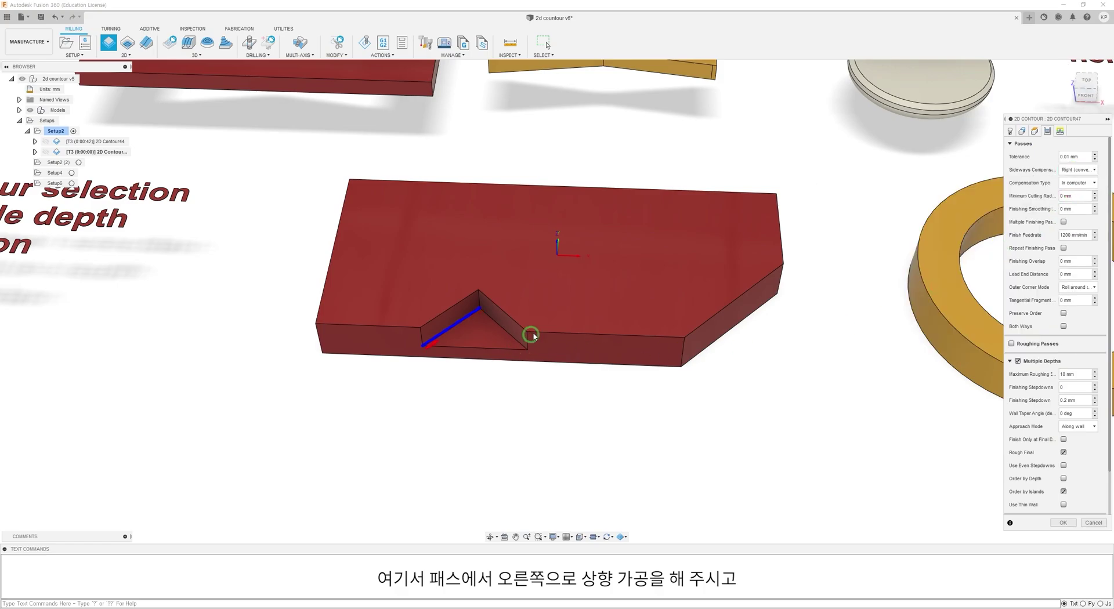
click(1017, 361)
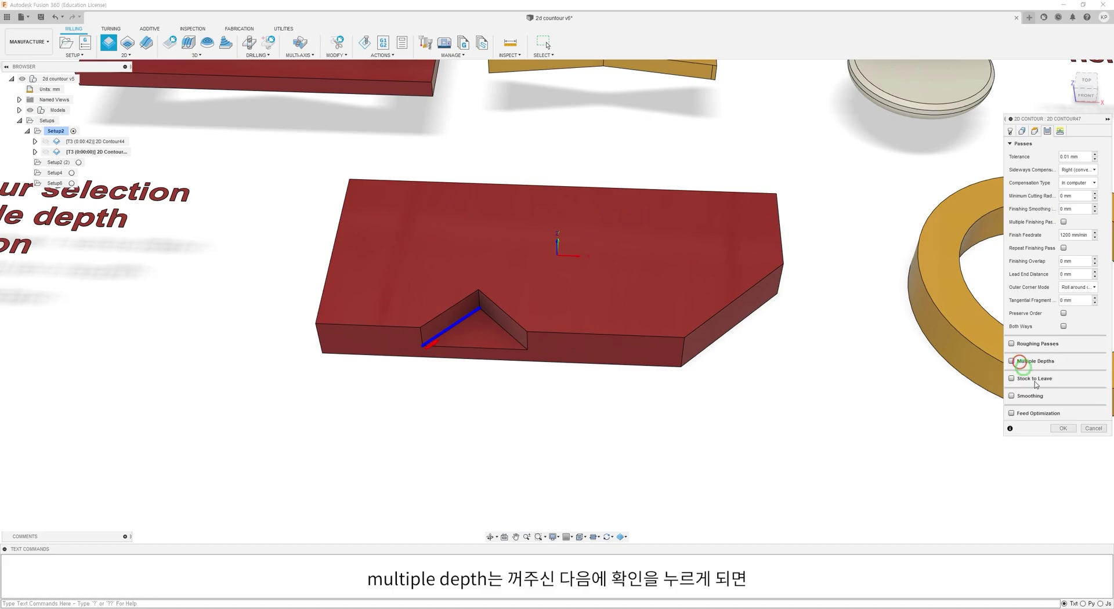
click(1064, 428)
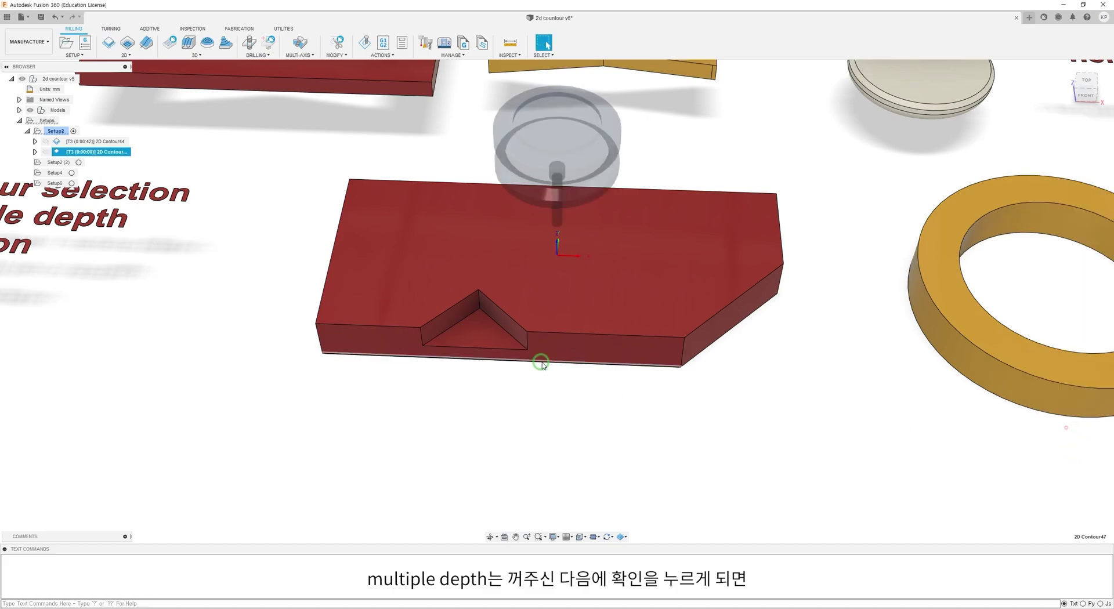
click(541, 371)
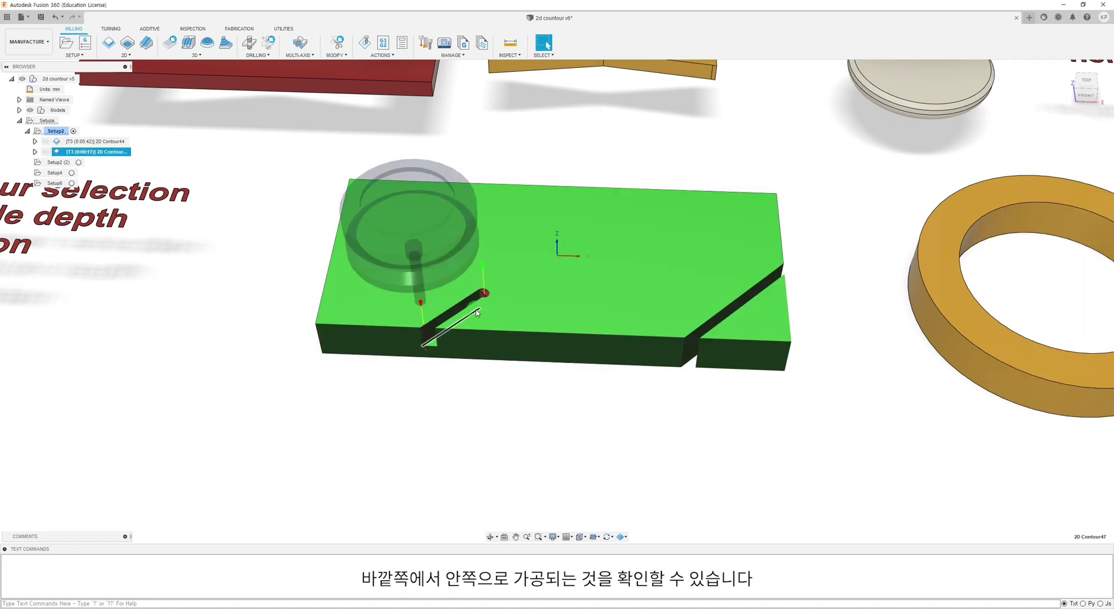
Start another 2D Contour operation and select only the notch's right bottom edge as an open contour
click(100, 180)
click(108, 42)
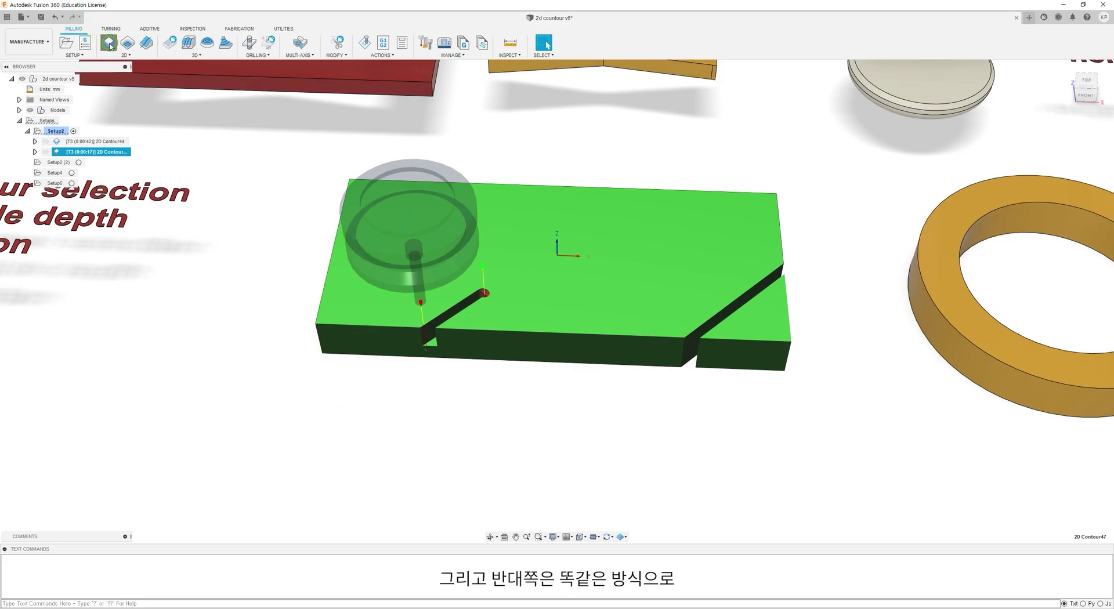
click(973, 120)
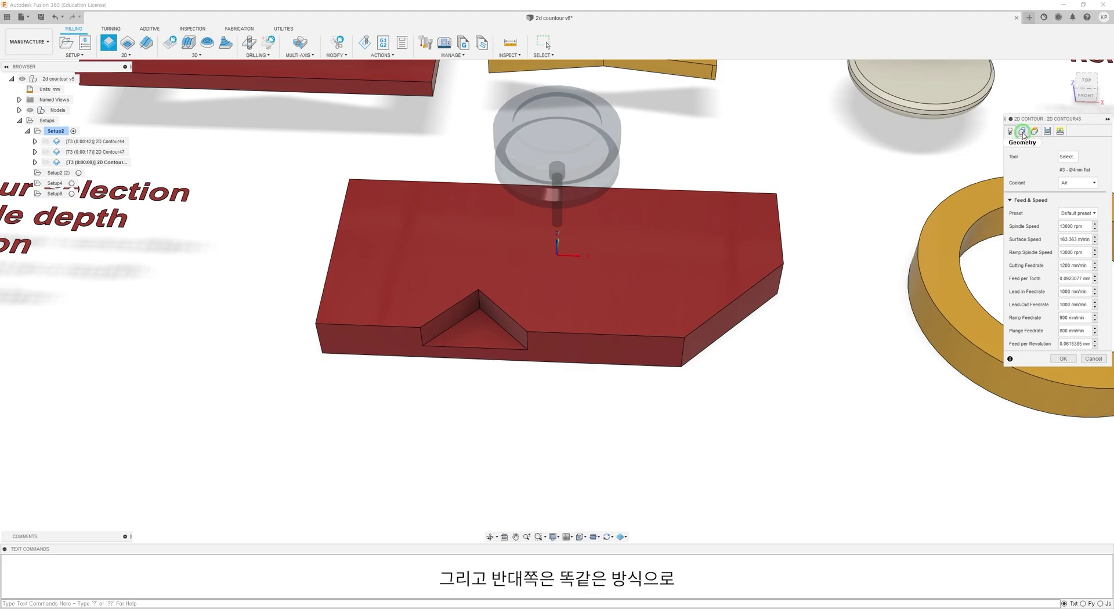
click(1022, 131)
click(664, 380)
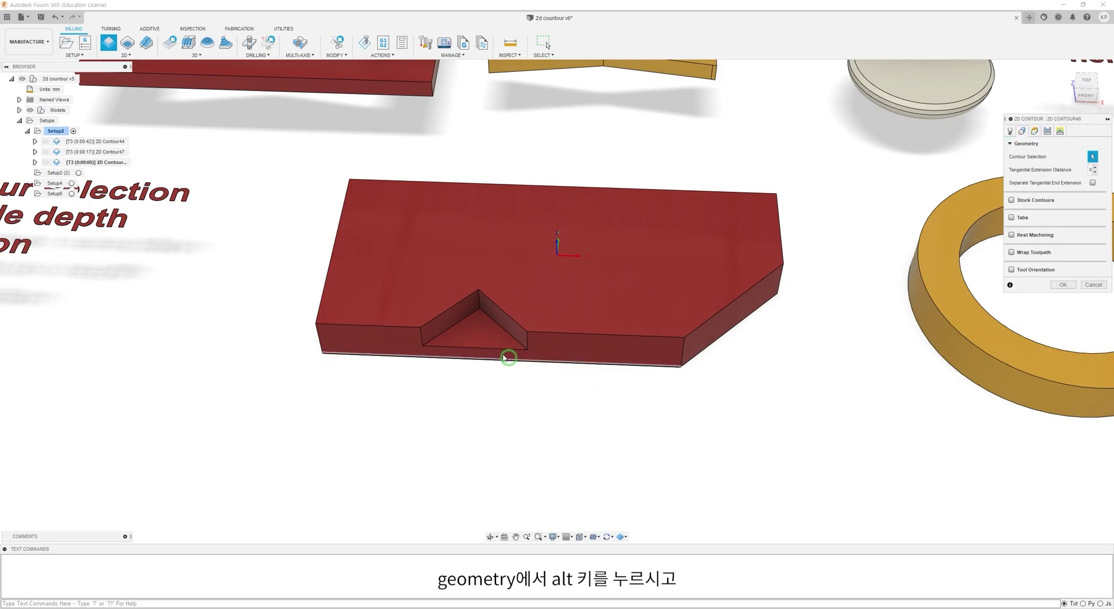
alt+click(501, 328)
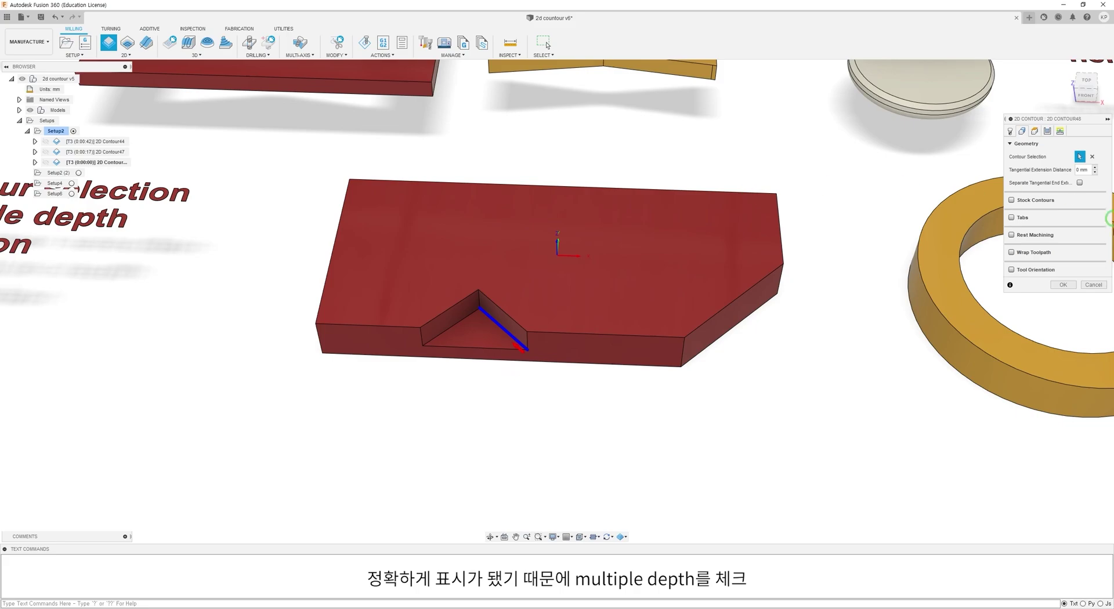
Turn off Multiple Depths for the right-edge contour, keep Left (climb milling) compensation, and generate its toolpath
click(1047, 131)
click(1018, 361)
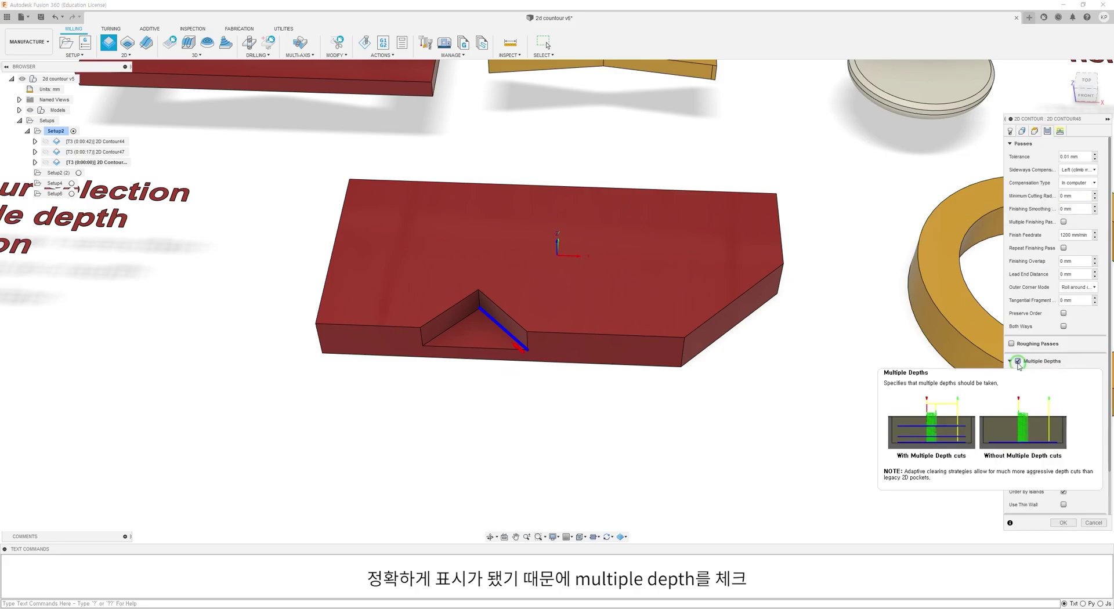
click(1018, 361)
click(1065, 429)
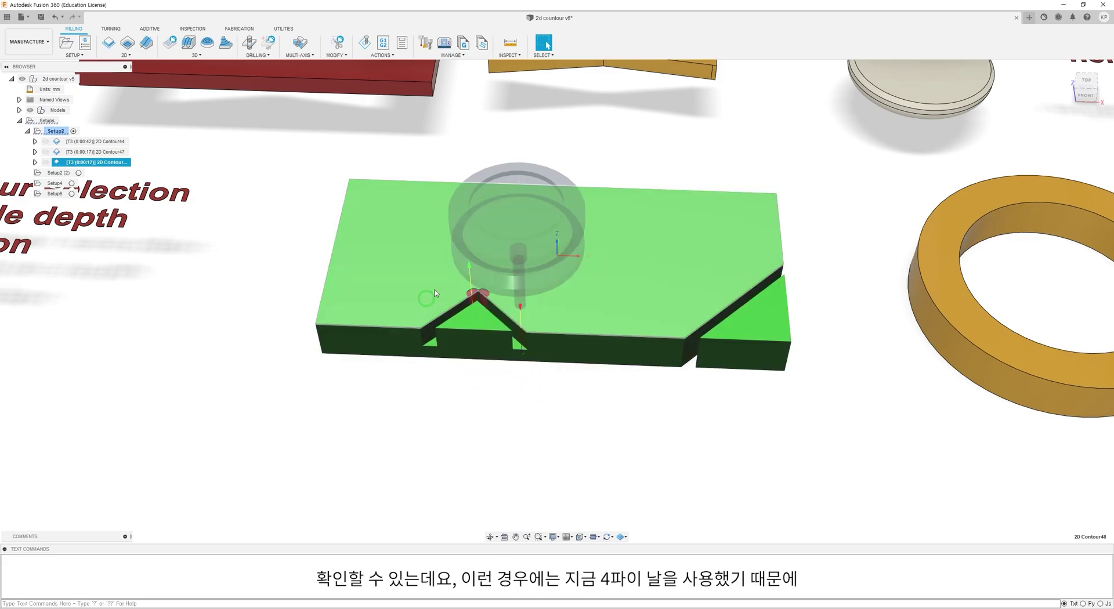
Edit the notch's right-edge 2D Contour to use a separate tangential end extension of -3 mm, and regenerate it
scroll(471, 302, up, 5)
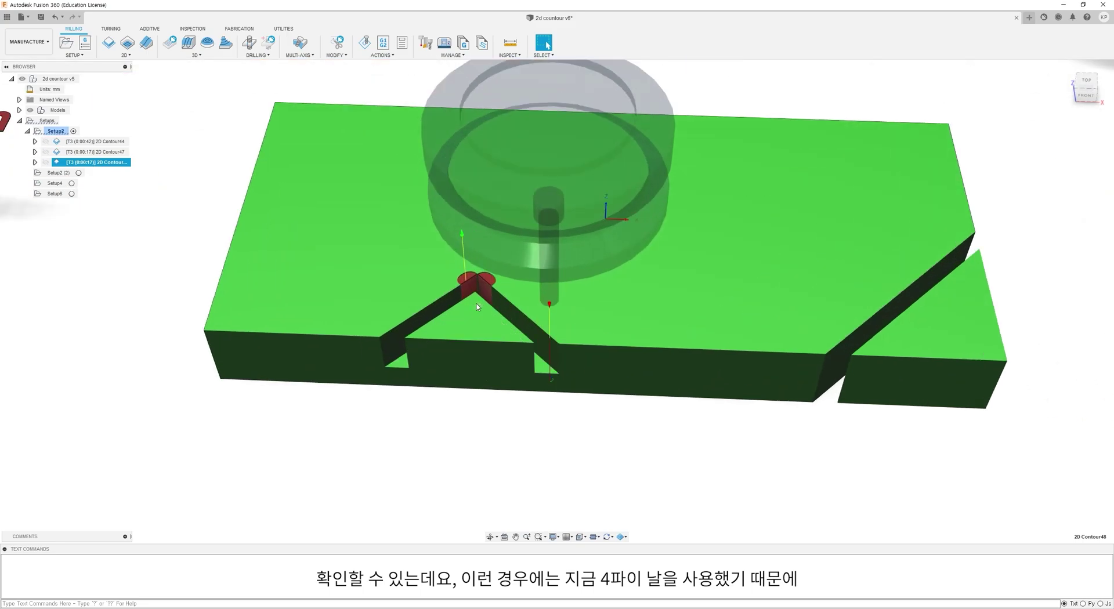
scroll(479, 287, up, 2)
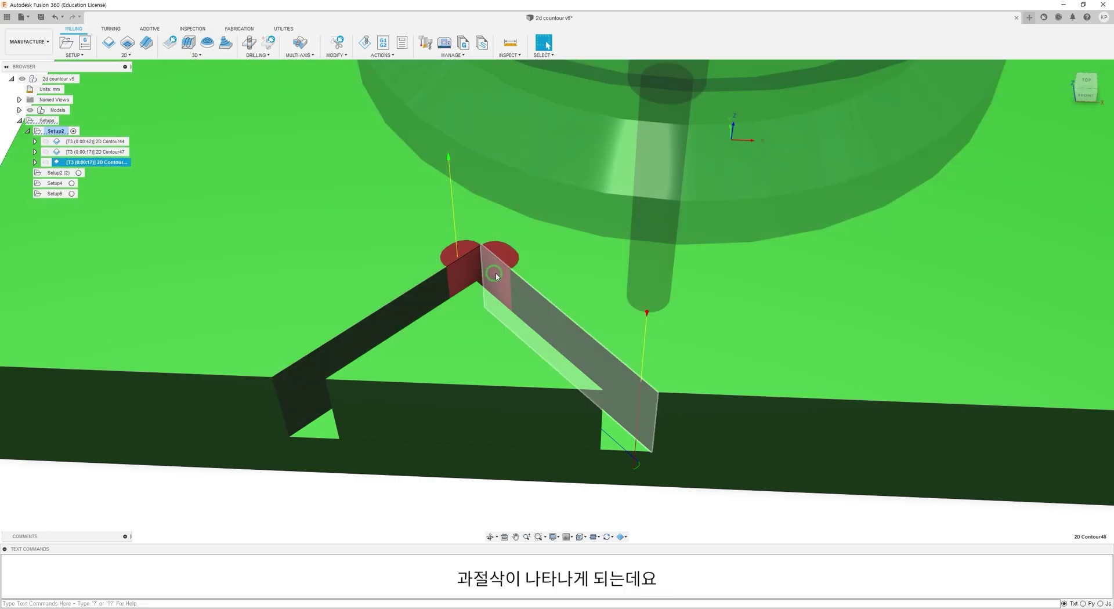
right_click(108, 165)
click(148, 172)
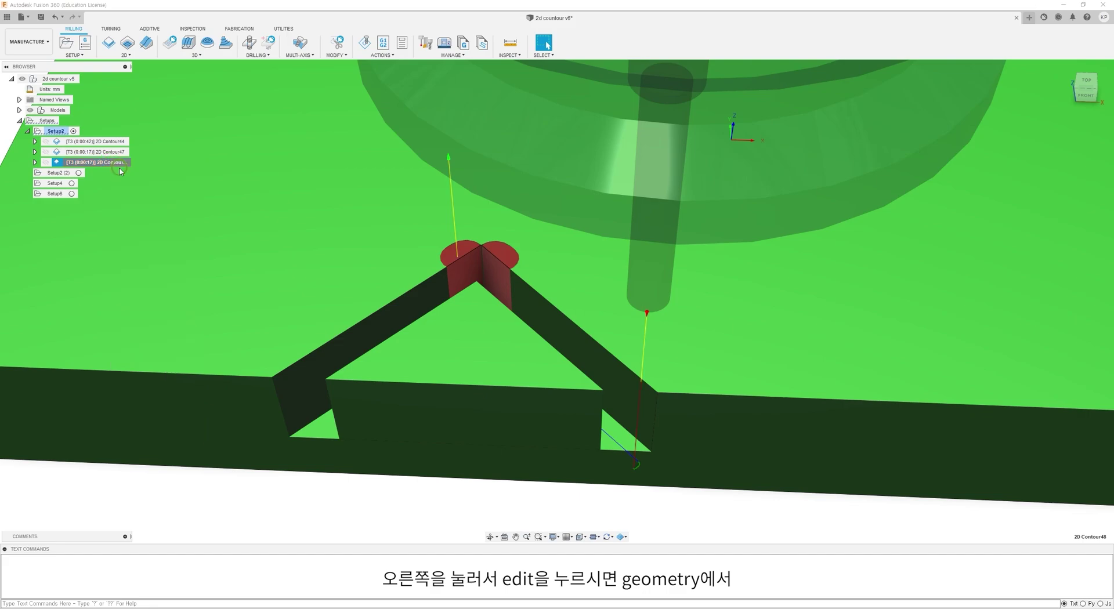
click(1034, 131)
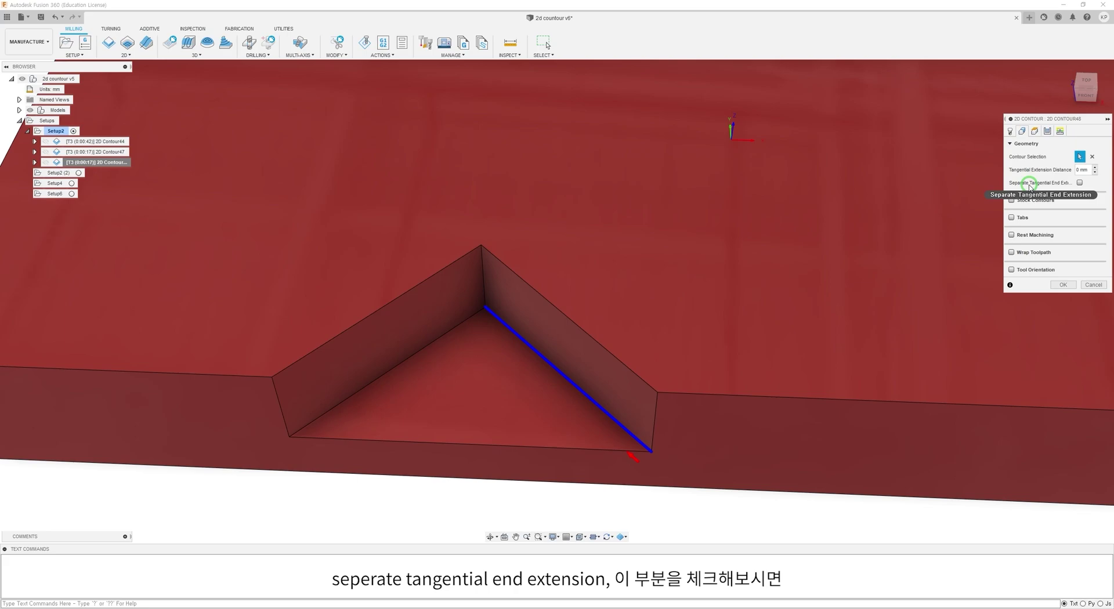
click(1079, 183)
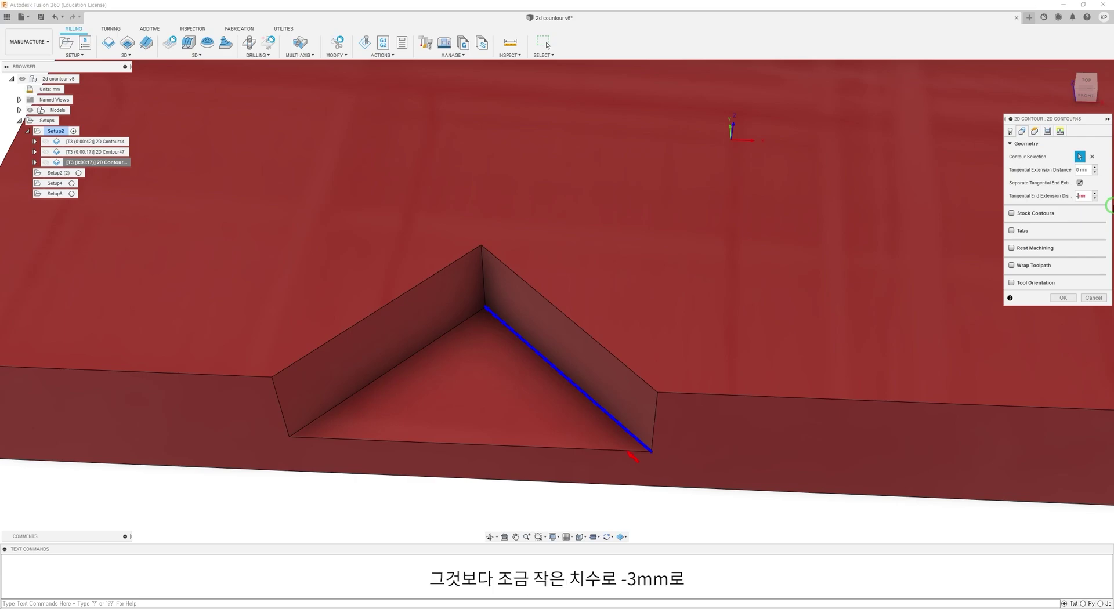
click(1064, 298)
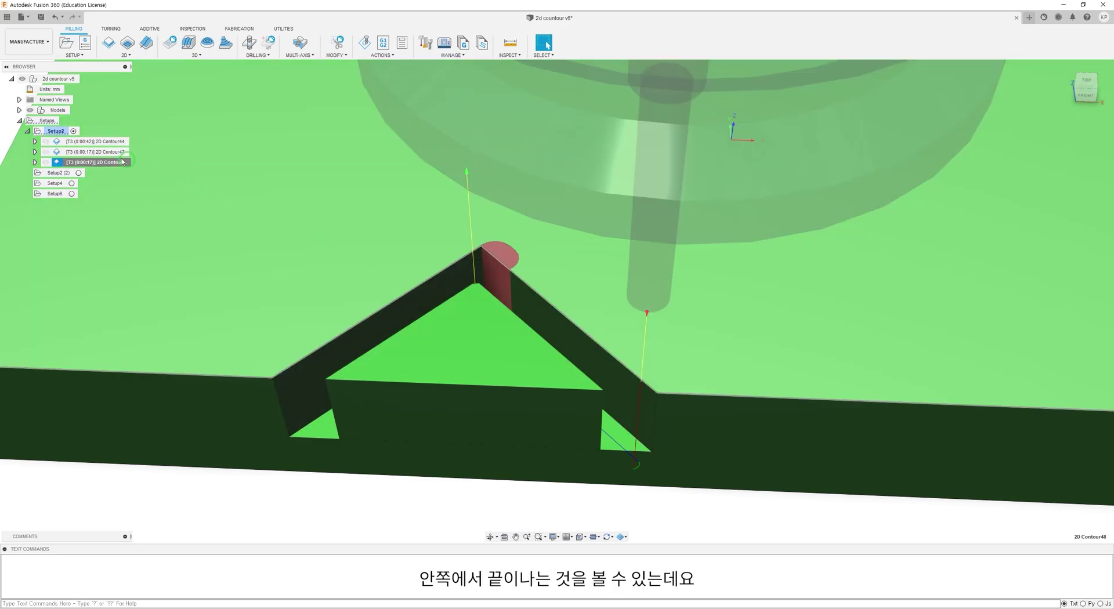
Edit the notch's left-edge 2D Contour to use a separate tangential end extension of -3 mm, and regenerate it
click(98, 152)
right_click(99, 153)
click(105, 160)
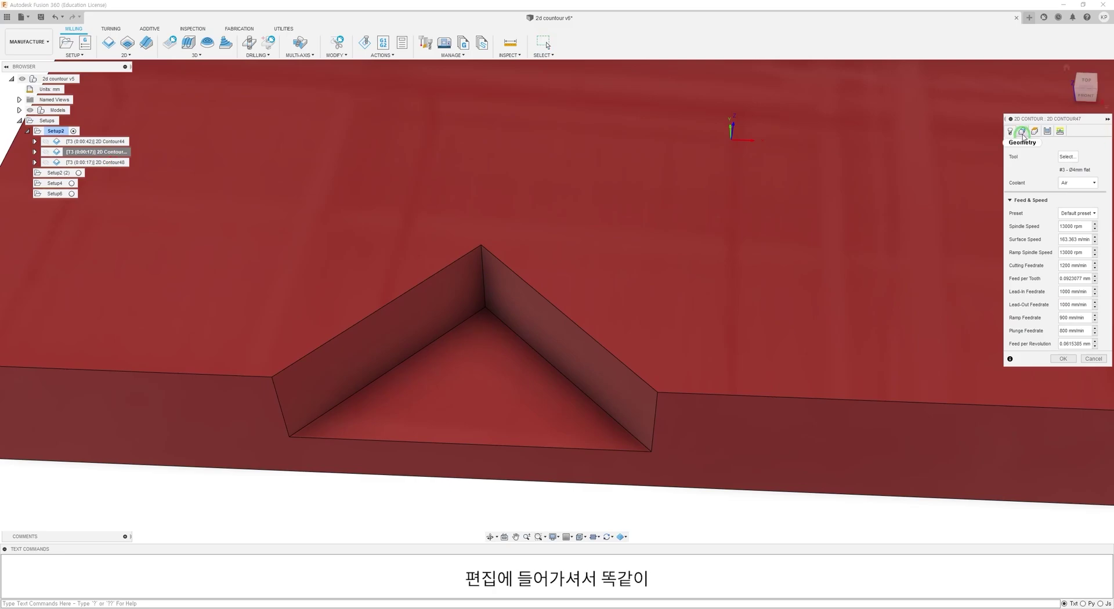
click(1022, 132)
click(1079, 181)
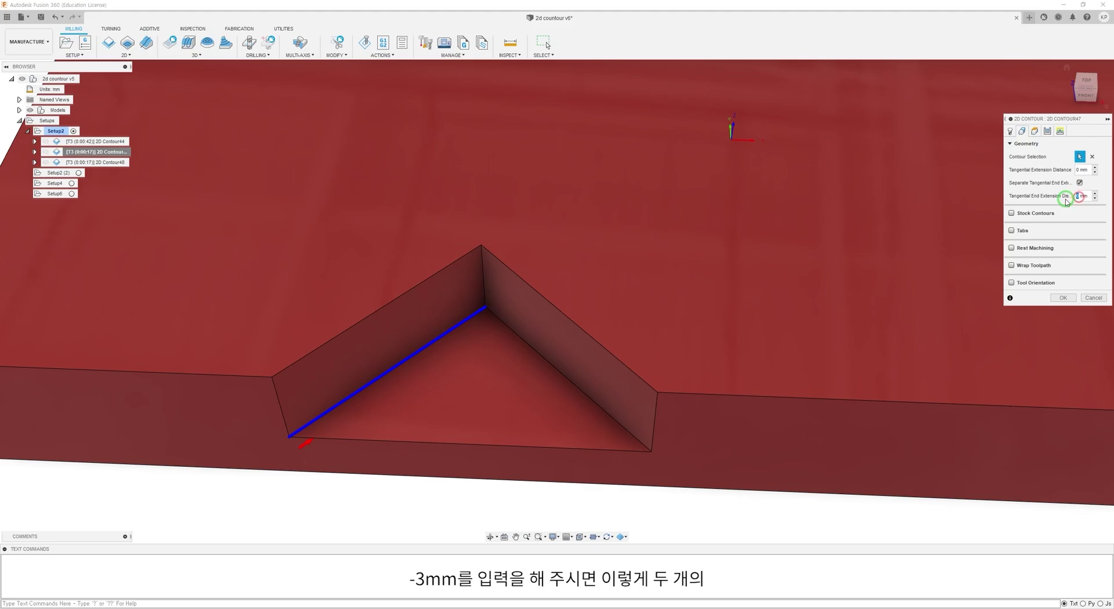
click(1062, 297)
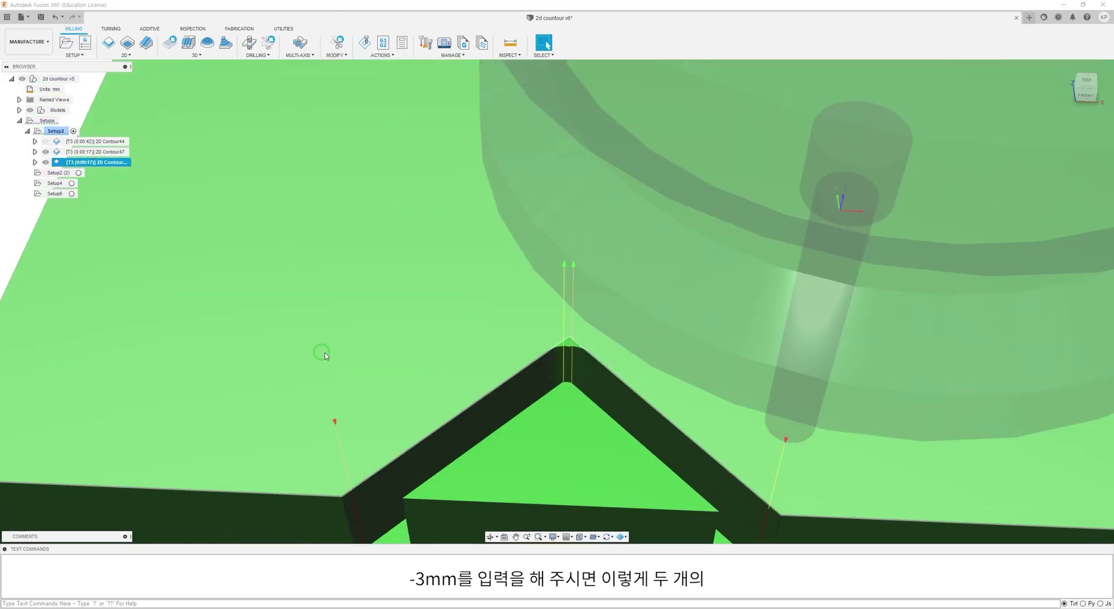
Inspect the two trimmed toolpaths at the notch's inner corner, and turn off the visibility of both 2D Contour operations
scroll(332, 354, down, 3)
middle_drag(371, 383, 388, 319)
scroll(459, 380, down, 2)
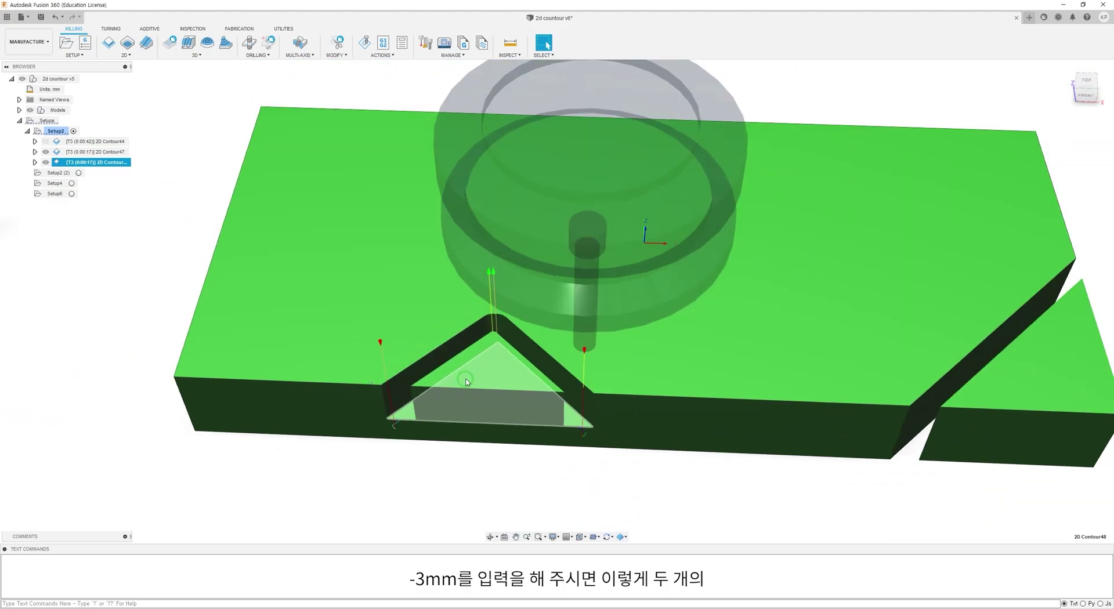
scroll(467, 381, up, 4)
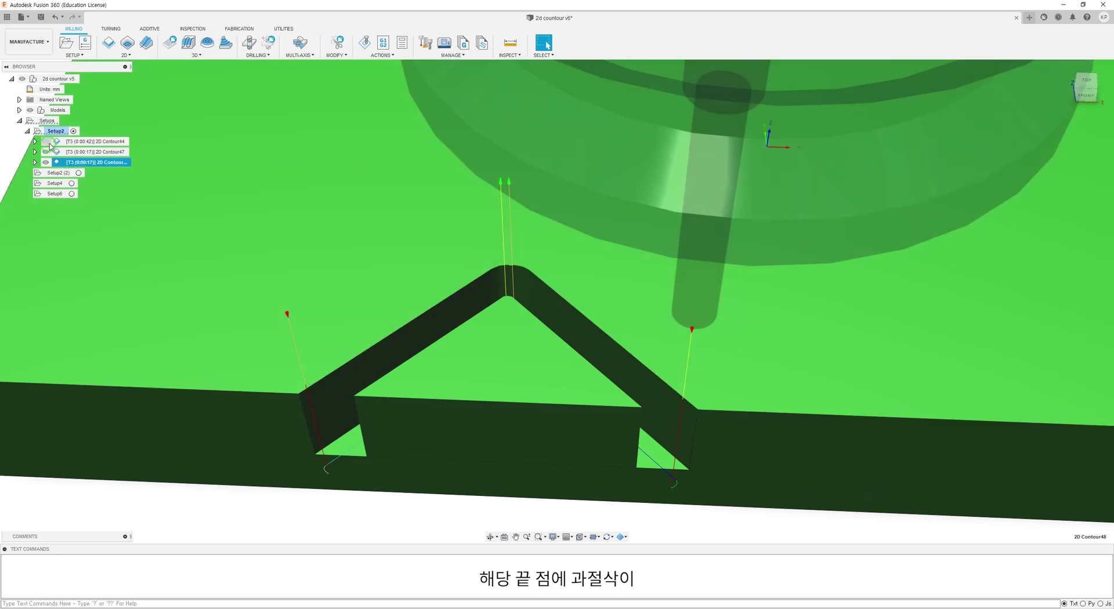
click(84, 153)
click(83, 163)
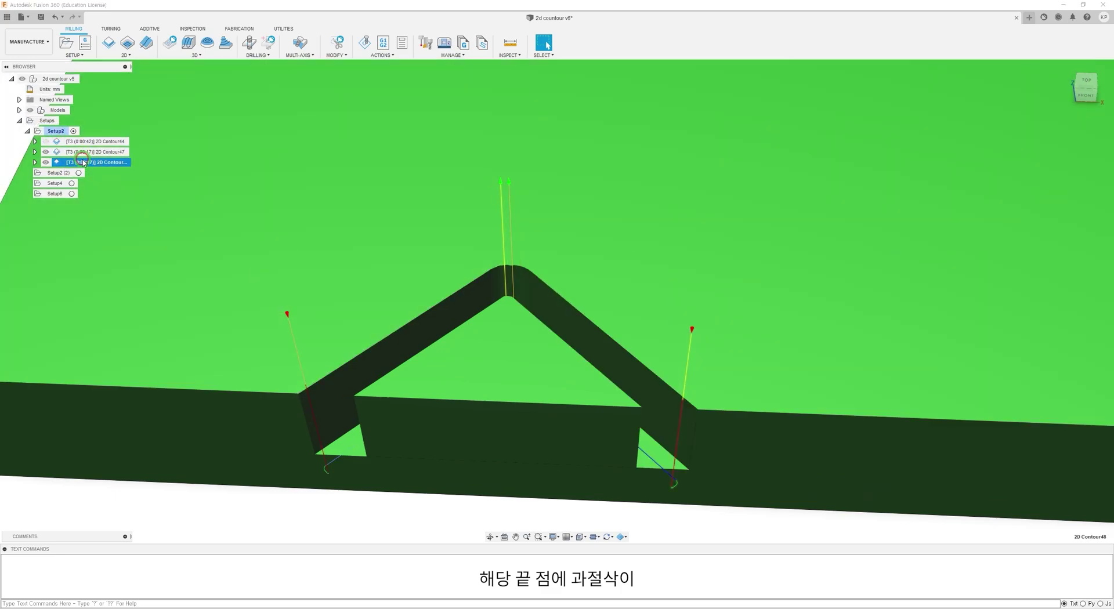
click(44, 161)
click(44, 151)
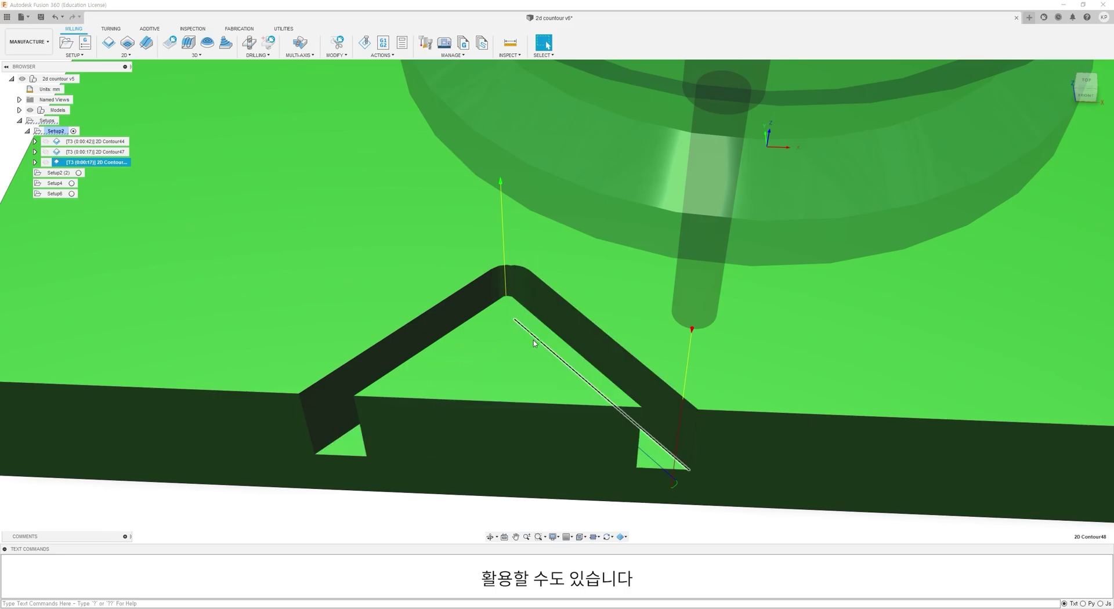
scroll(534, 339, down, 5)
scroll(490, 360, up, 5)
shift+middle_drag(491, 360, 490, 351)
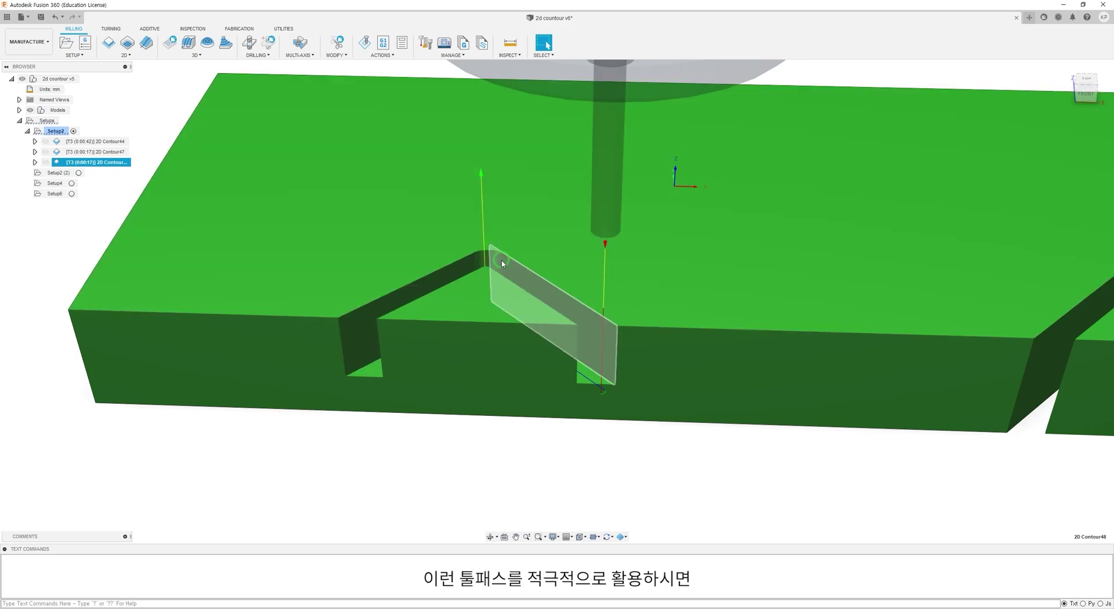
scroll(487, 295, down, 5)
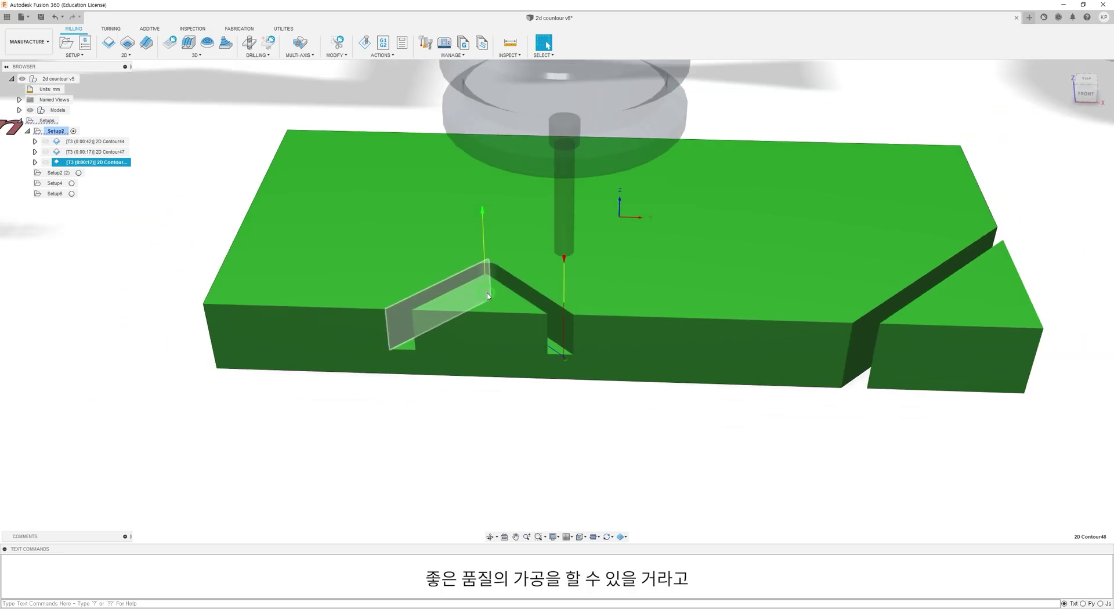
middle_drag(479, 222, 471, 281)
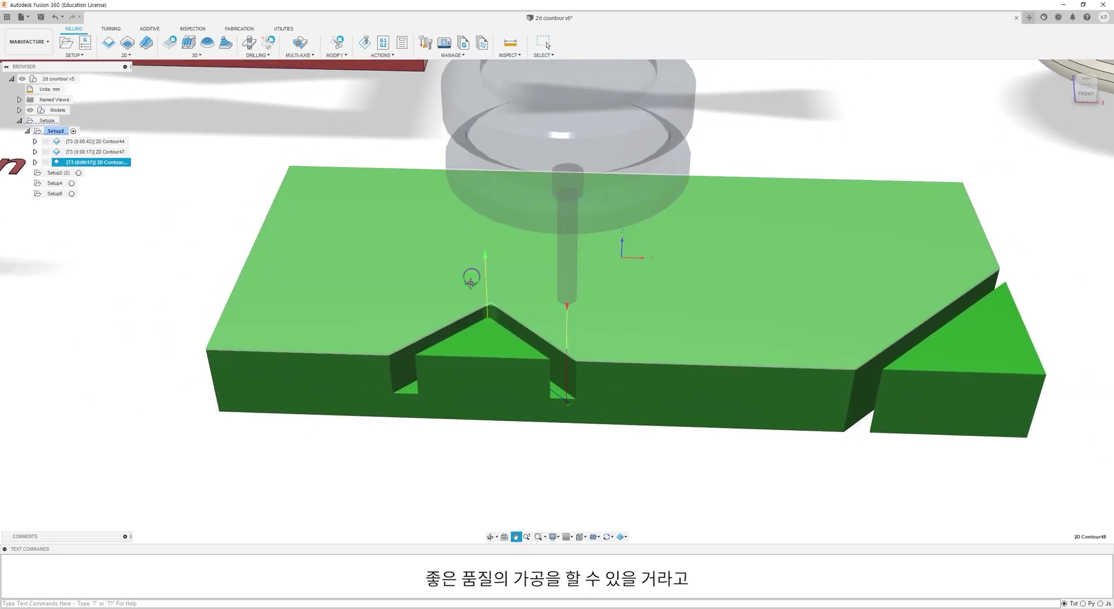
Select Setup2 (2) to show the stock around the butterfly-joint parts for the stock to leave and tabs examples
key(Escape)
click(168, 243)
scroll(169, 239, down, 2)
middle_drag(172, 238, 348, 342)
middle_drag(237, 299, 391, 357)
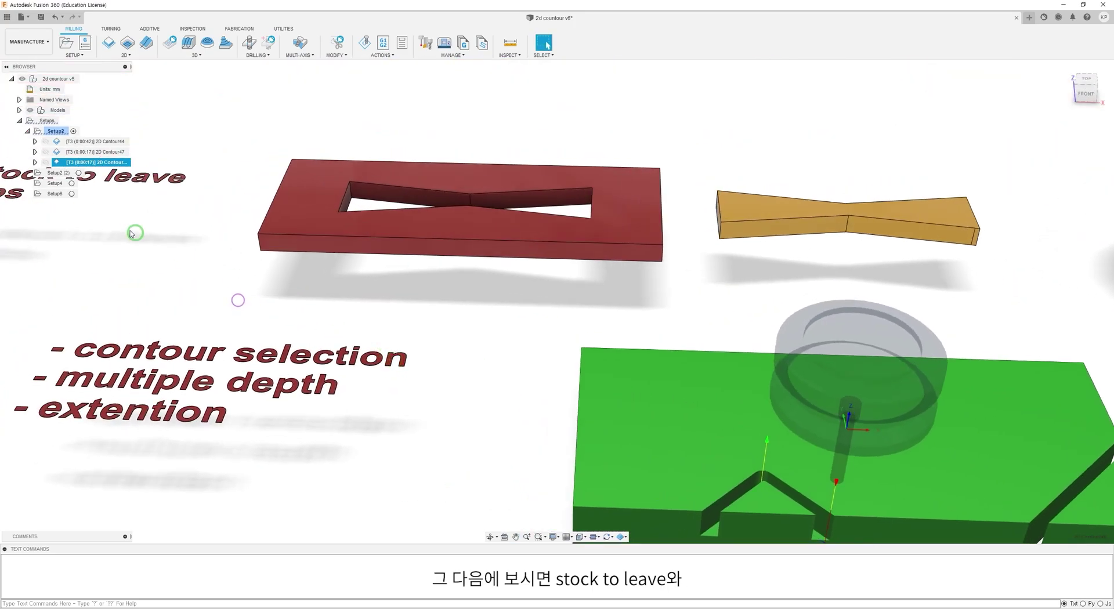
click(41, 172)
scroll(169, 262, down, 2)
middle_drag(168, 263, 379, 297)
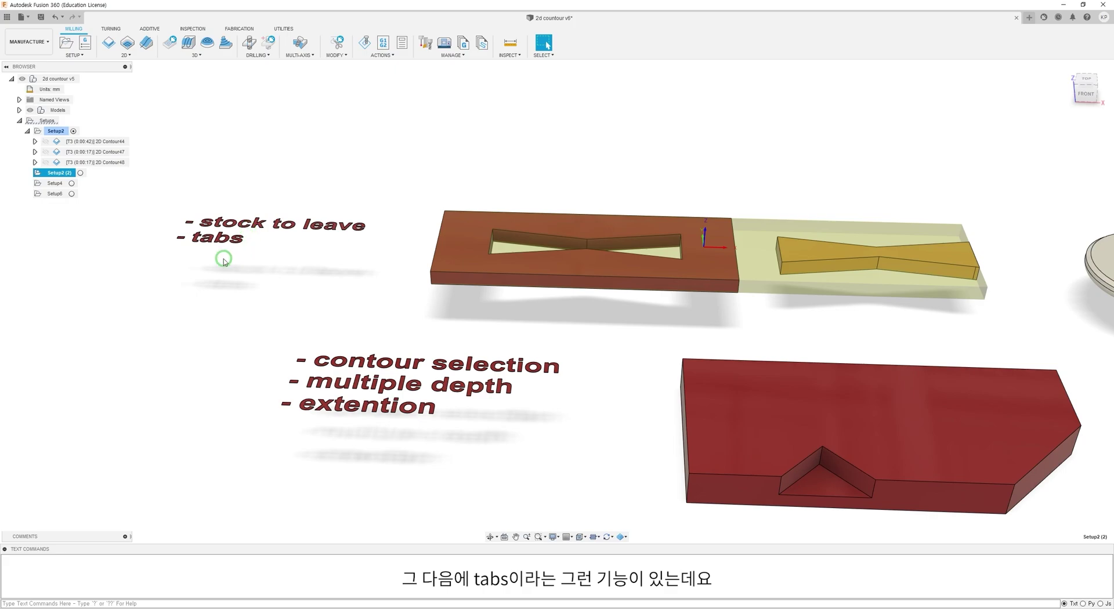
middle_drag(438, 301, 311, 306)
key(Escape)
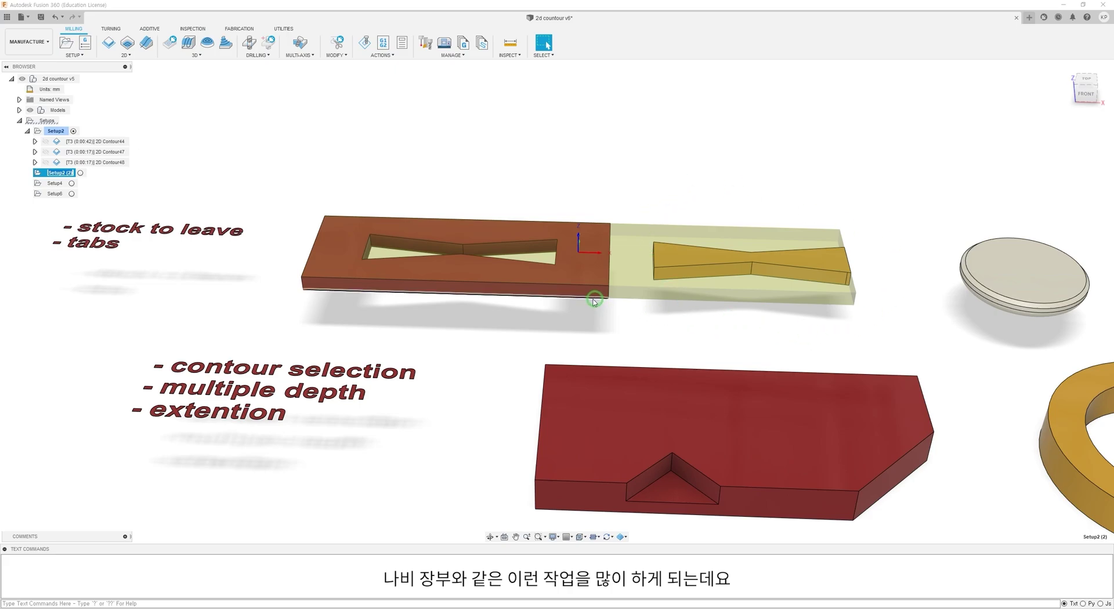
click(414, 184)
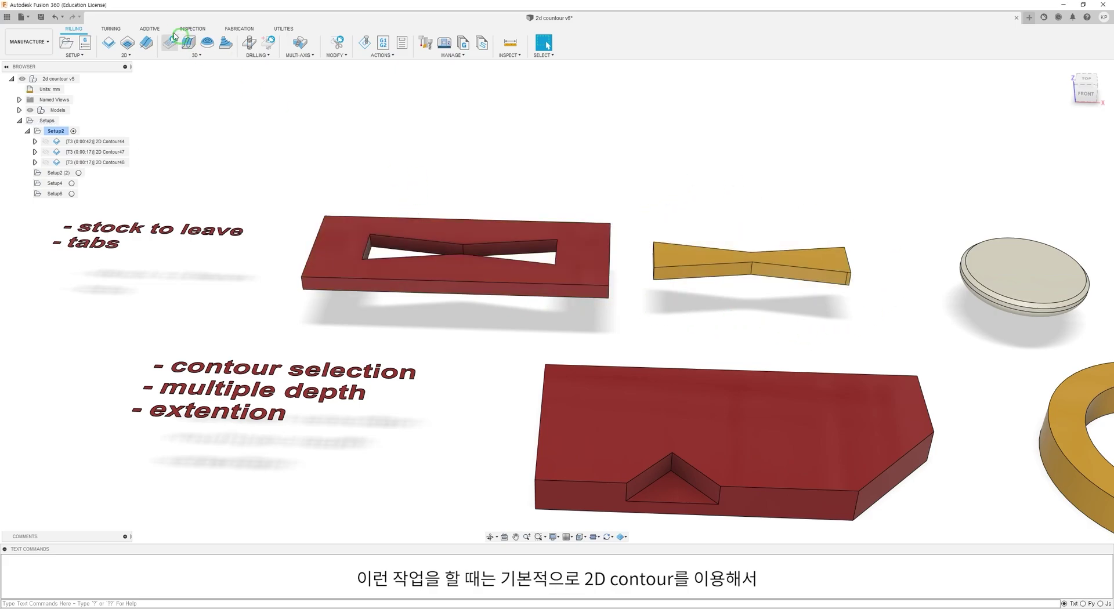
click(109, 42)
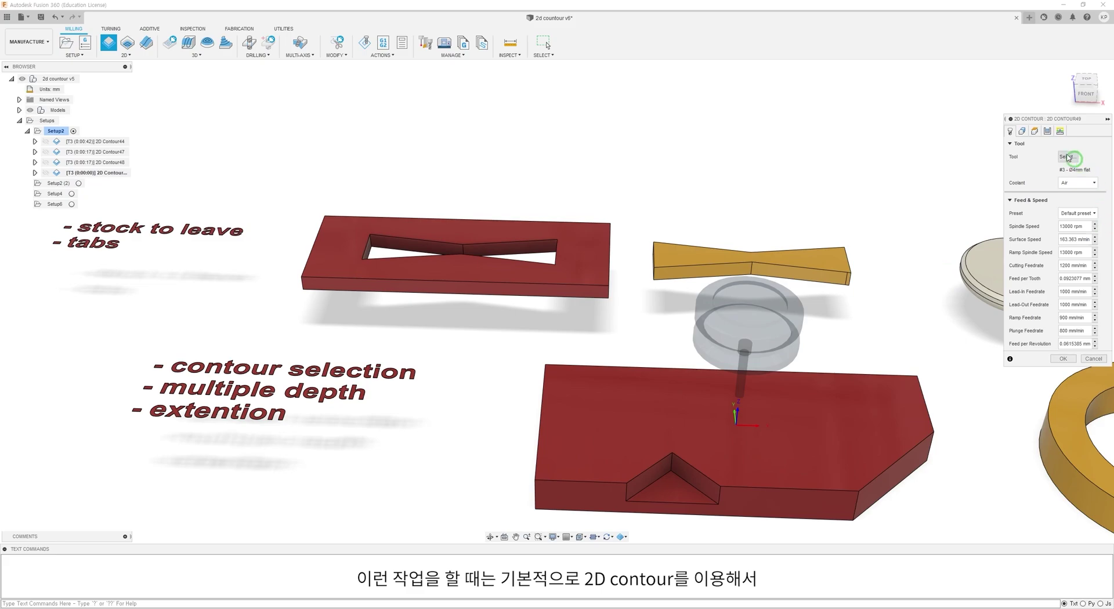
click(1093, 358)
Activate Setup2 (2), start a 2D Contour operation in it, and choose the #2 Ø3 mm flat end mill with 25 mm length
click(66, 173)
click(109, 42)
click(864, 143)
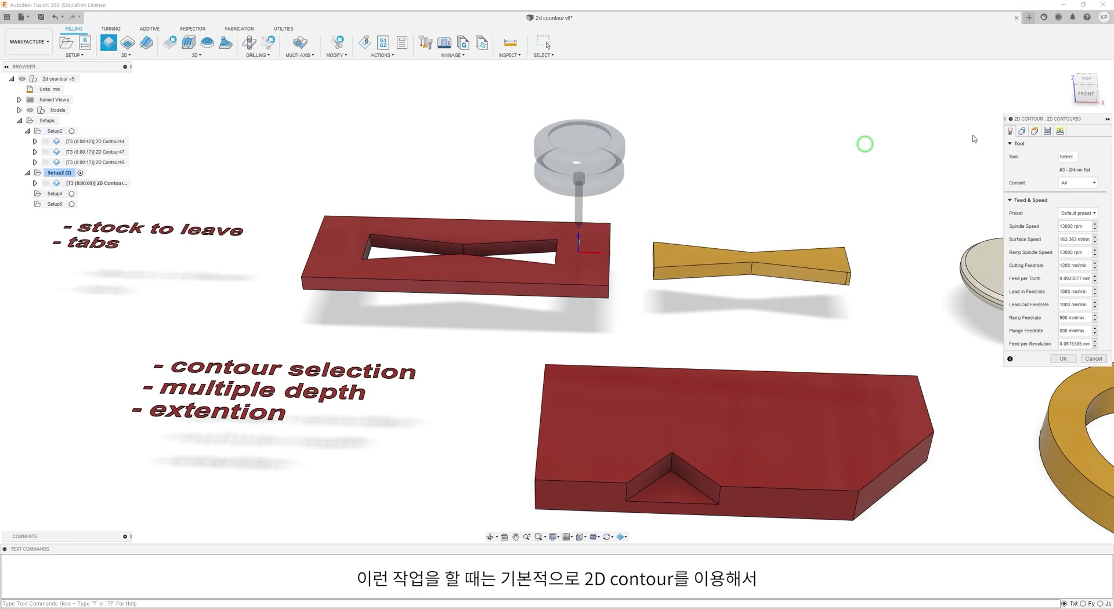
click(1066, 156)
click(332, 284)
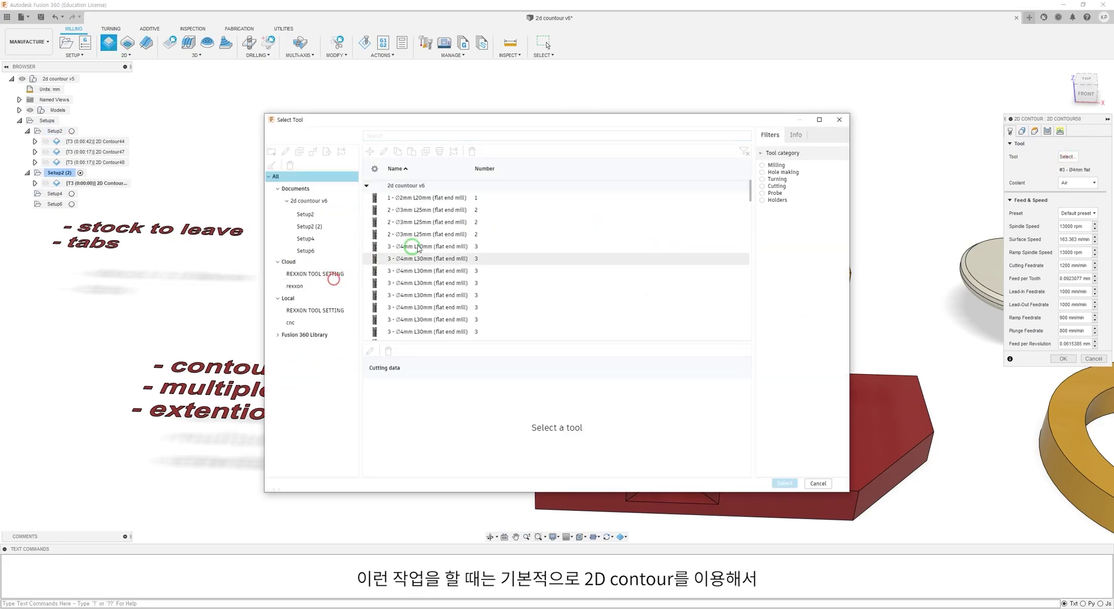
click(424, 210)
click(659, 392)
click(780, 475)
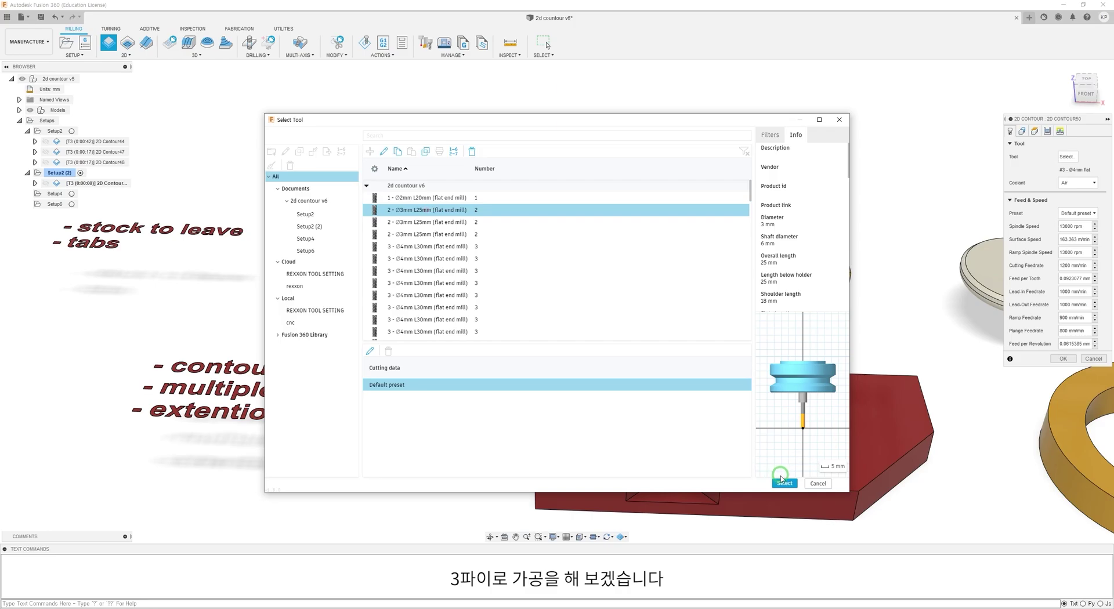
click(785, 484)
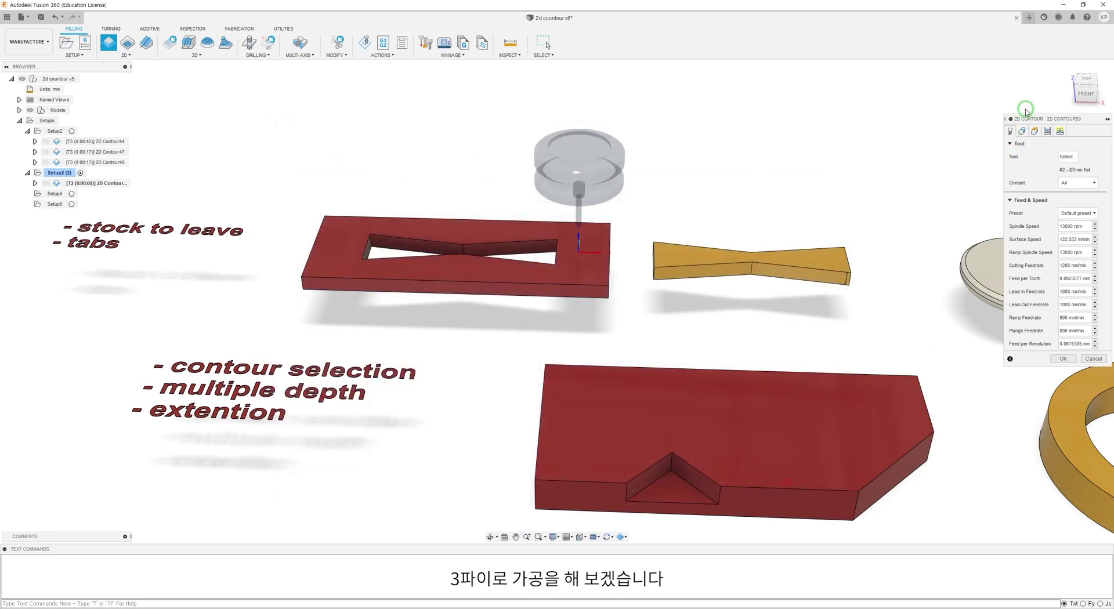
Select the bottom edge of the butterfly-shaped opening as the contour, set sideways compensation to Right, and generate the toolpath
click(1021, 130)
click(527, 257)
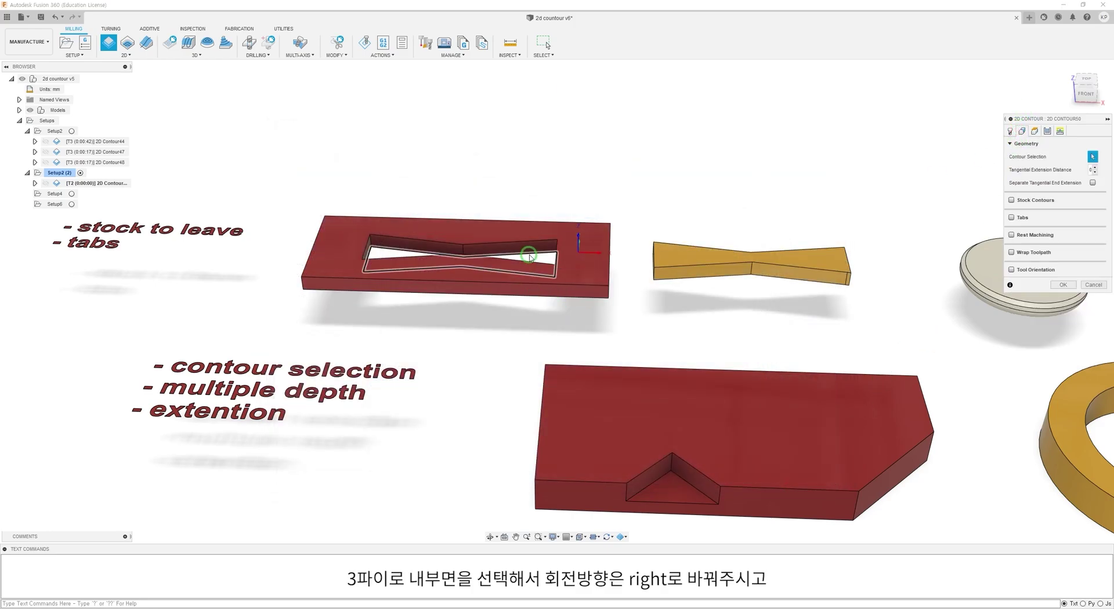
click(1049, 130)
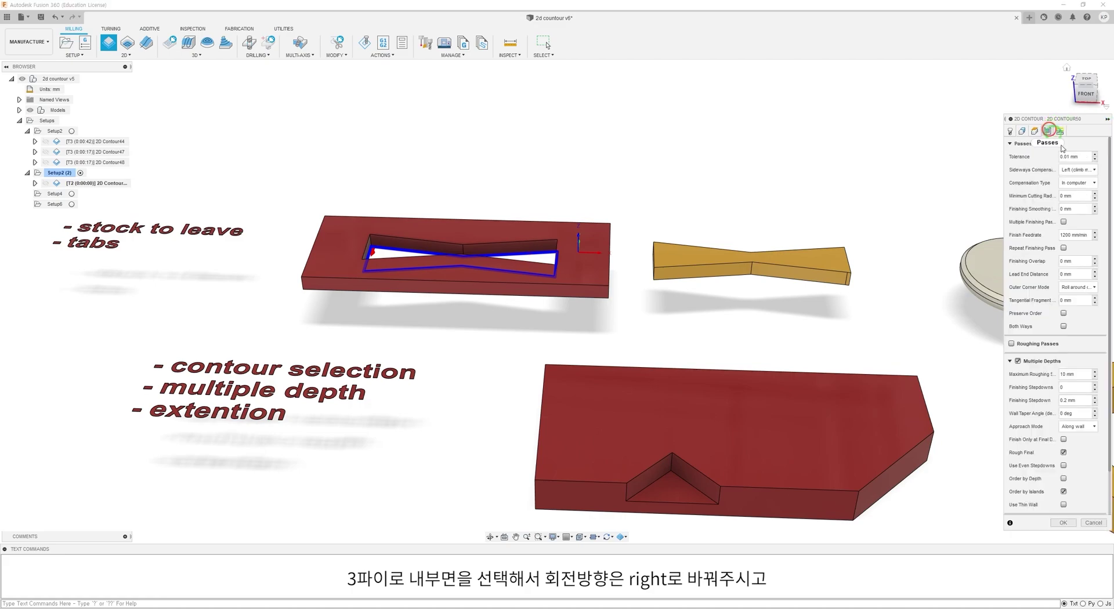
click(1076, 170)
click(1079, 190)
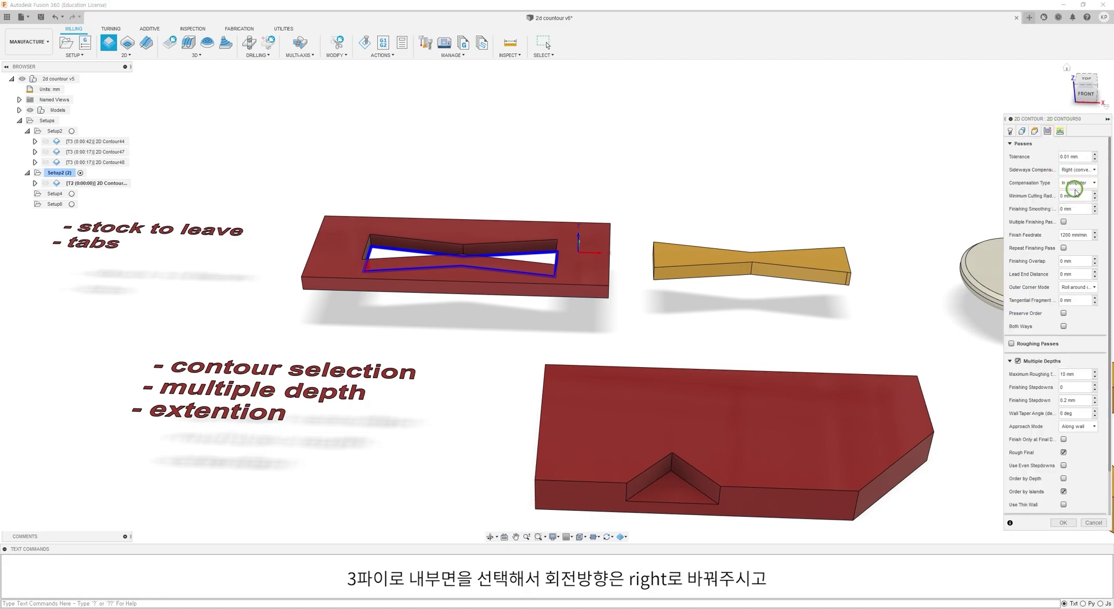
click(1063, 522)
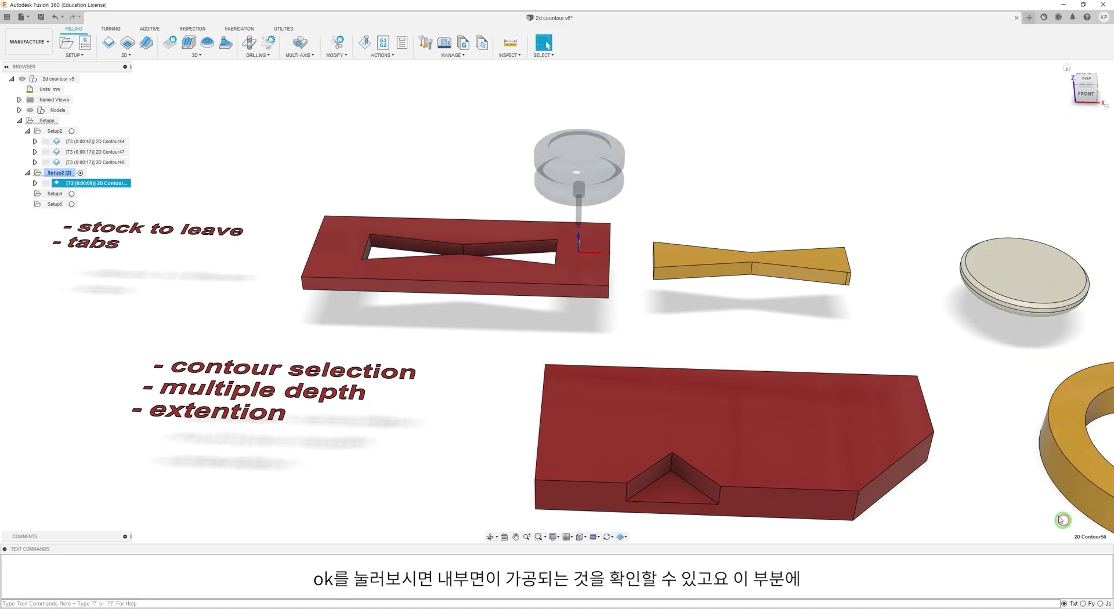
scroll(421, 299, up, 2)
scroll(422, 299, up, 3)
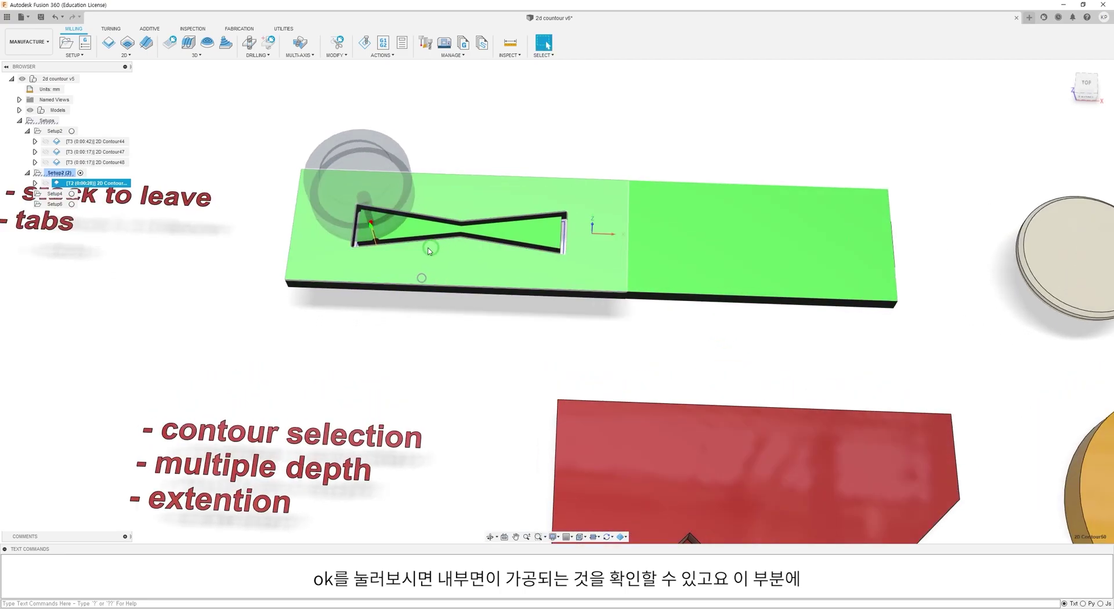
scroll(597, 287, down, 3)
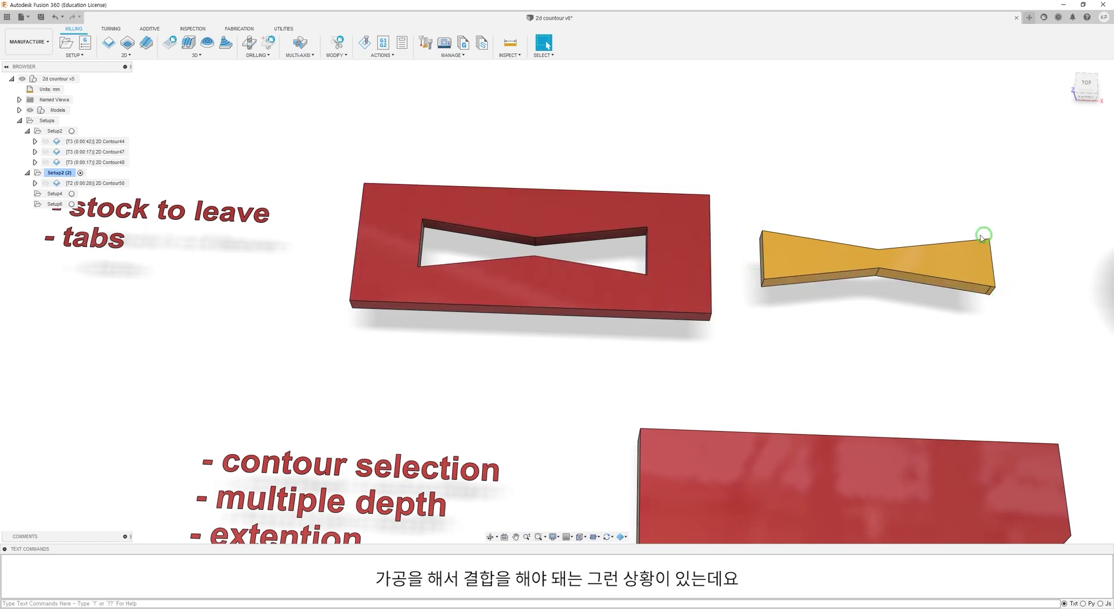
Start another 2D Contour in Setup2 (2) and select the bottom edge of the yellow butterfly key as its contour
middle_drag(871, 276, 866, 278)
middle_drag(866, 278, 531, 293)
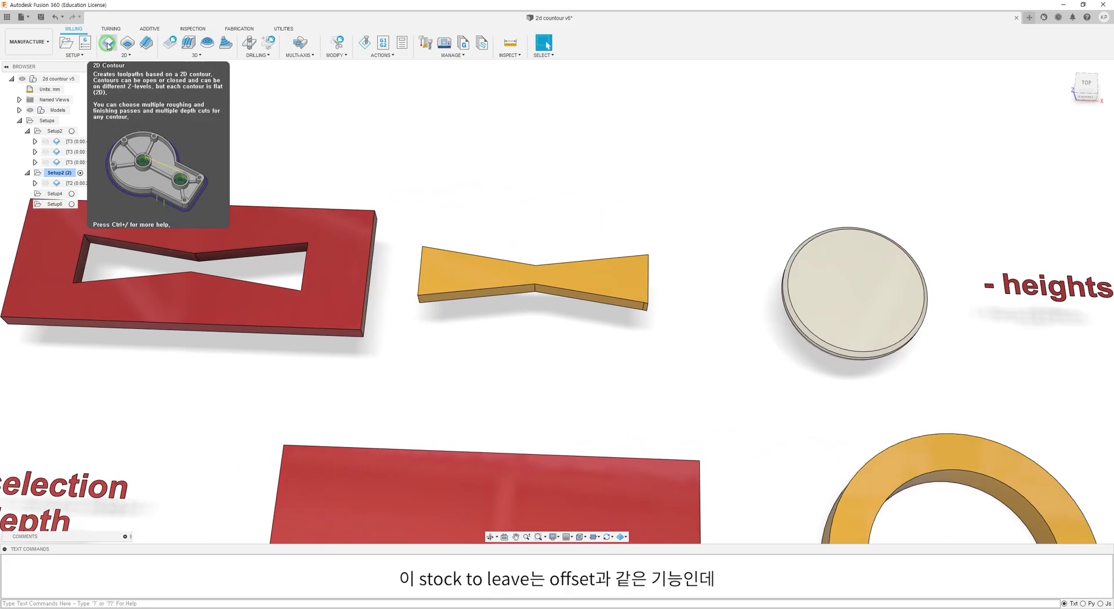
click(108, 45)
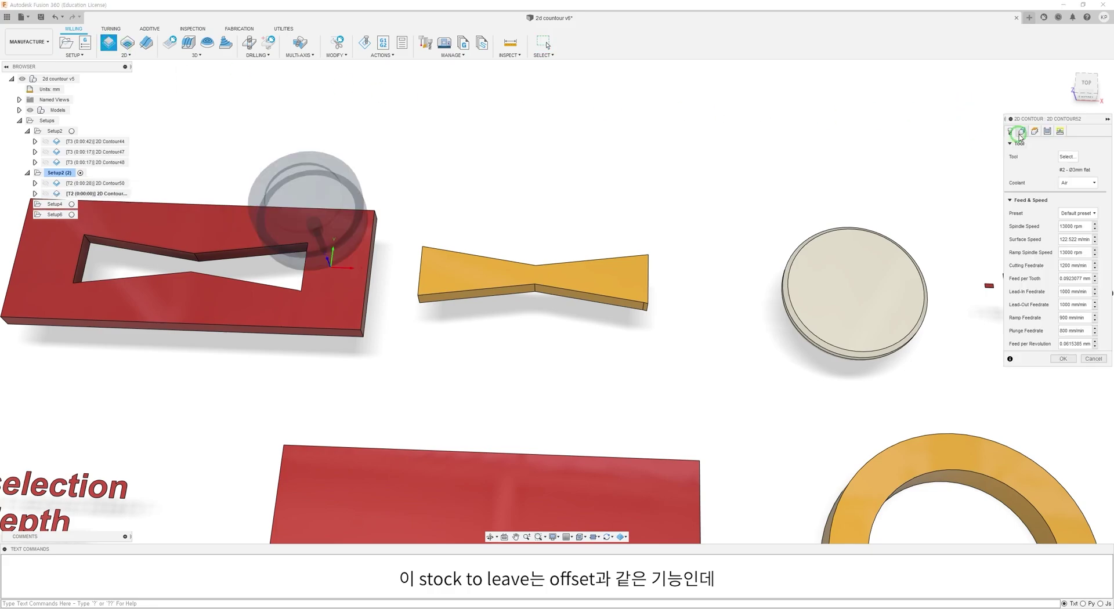
click(1021, 132)
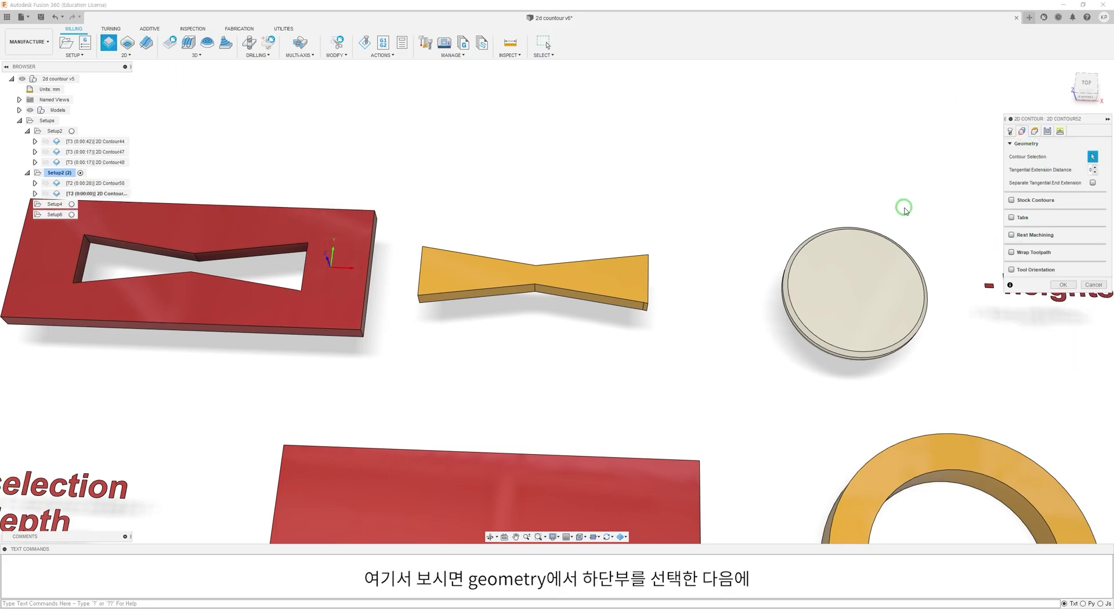
click(554, 300)
Enable Stock to Leave for the butterfly key's contour and set the radial stock to leave to -0.5 mm
click(1046, 131)
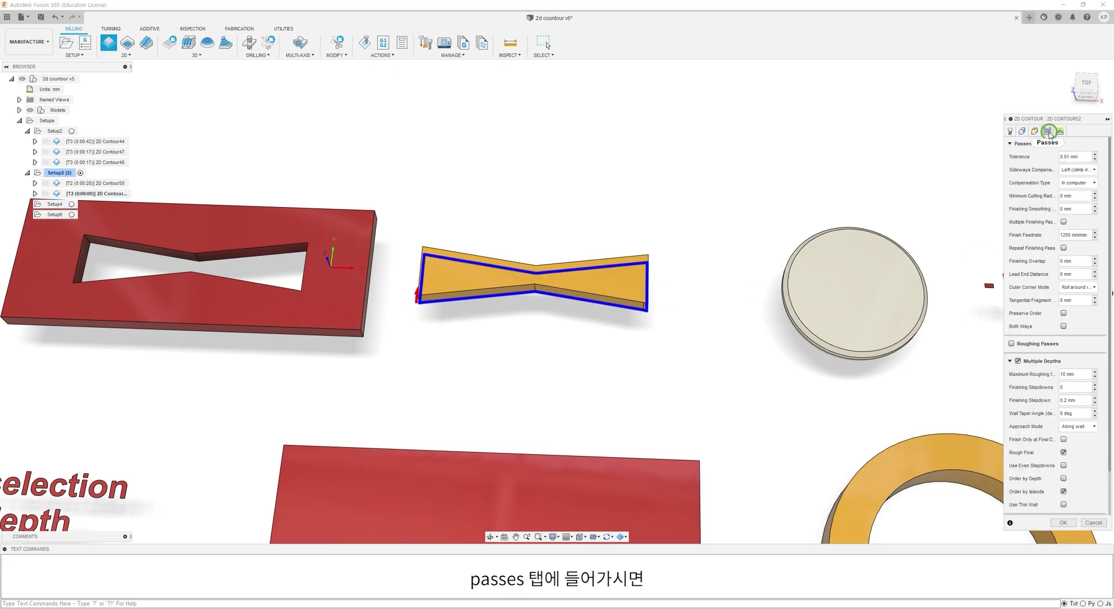
scroll(1048, 345, down, 3)
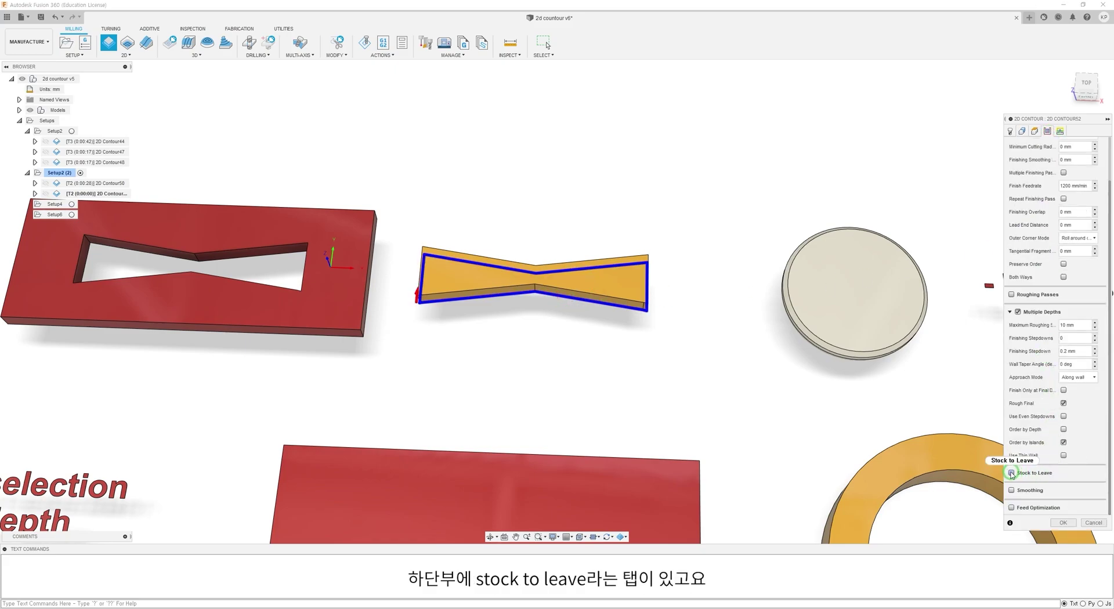
mouse_move(1011, 474)
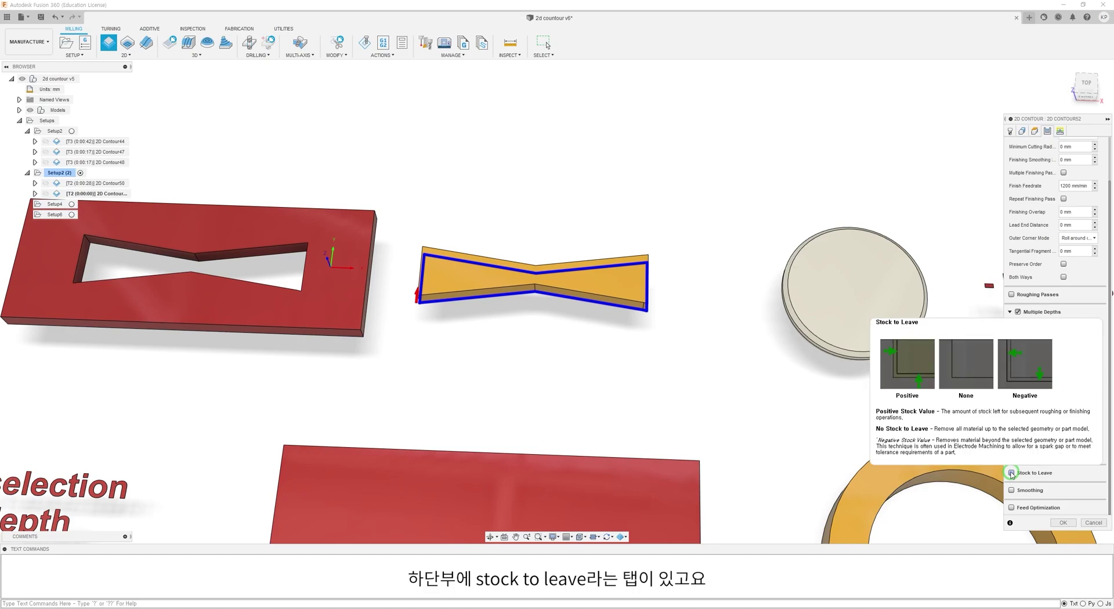
click(1011, 474)
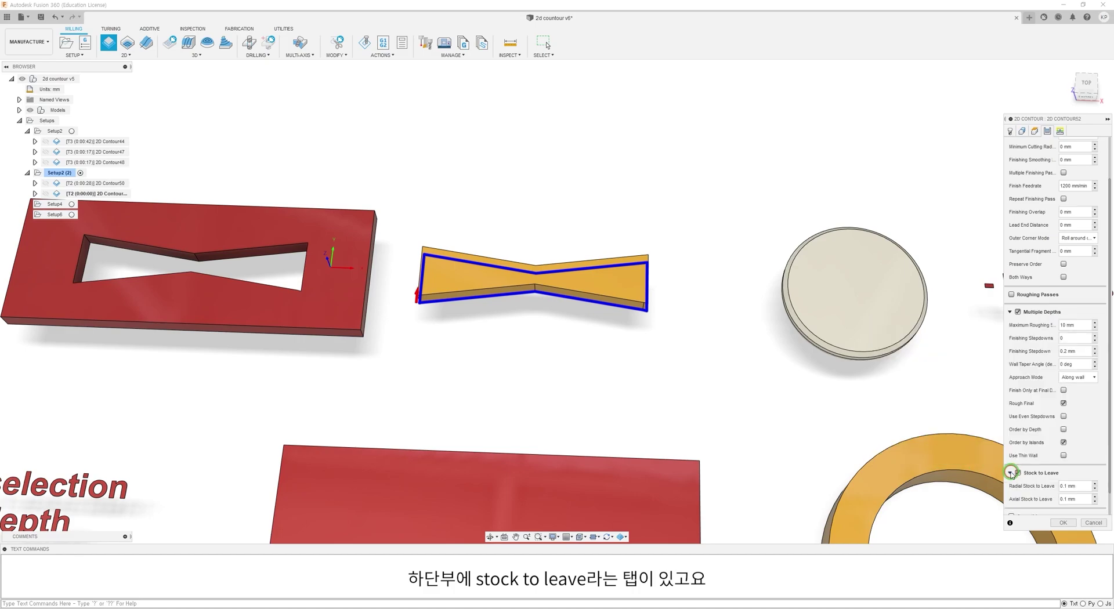
scroll(1034, 454, down, 1)
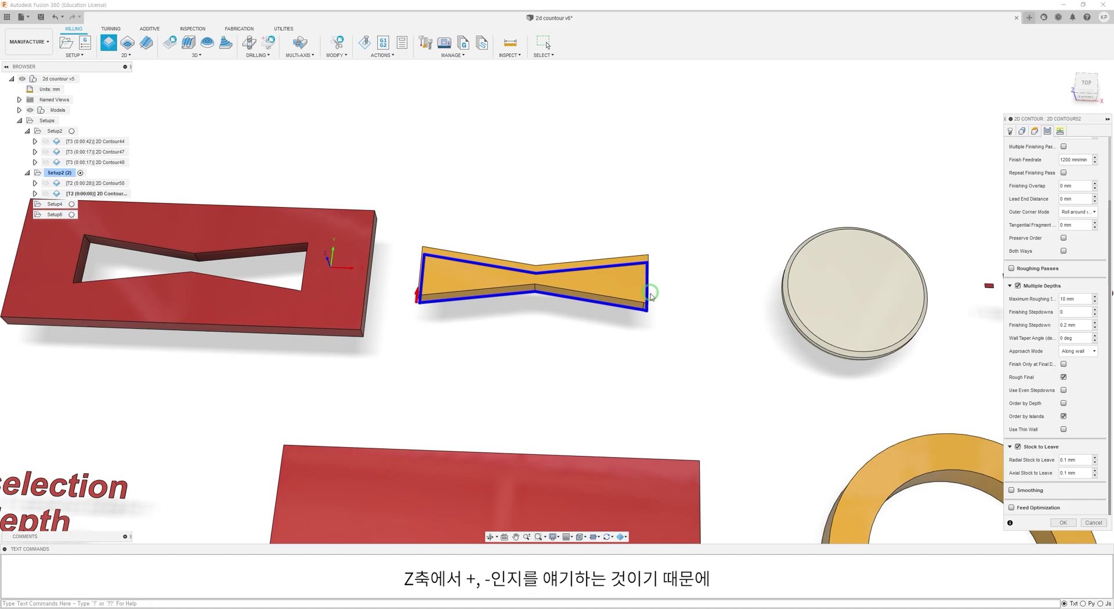
click(1069, 461)
drag(1074, 462, 1014, 462)
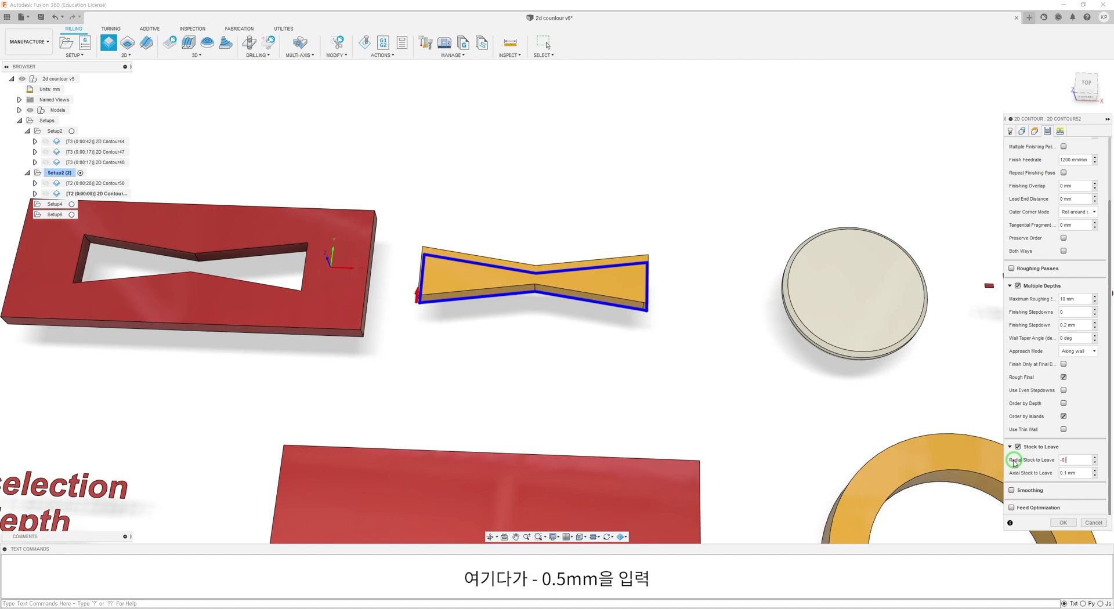
click(1034, 467)
click(1051, 489)
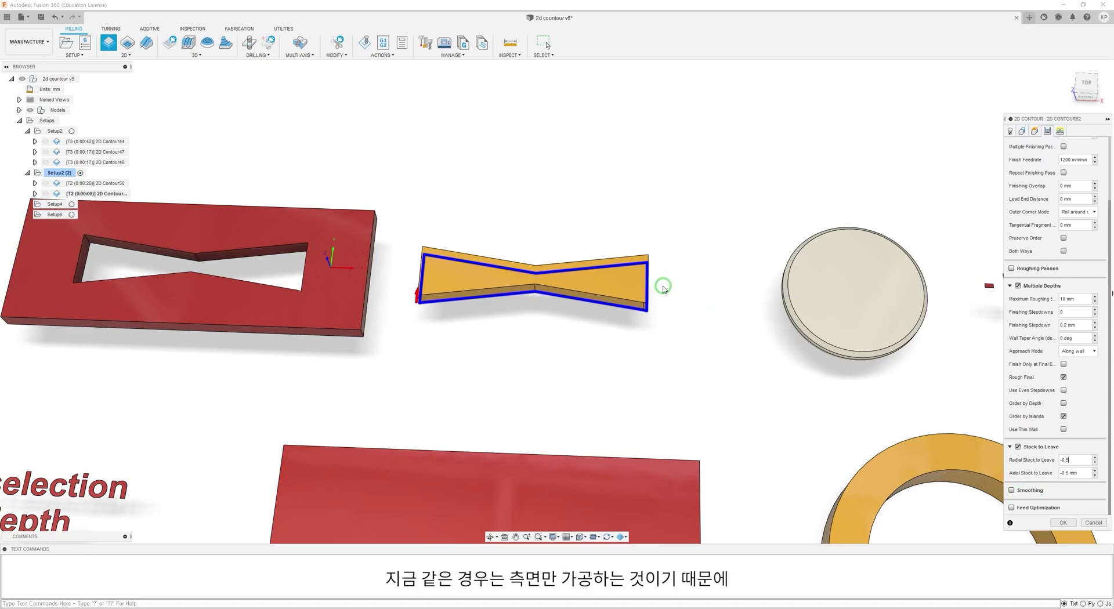
Set the axial stock to leave to 0 mm, generate the key's toolpath, and inspect the cut around the key
click(1048, 478)
click(1073, 478)
click(1024, 478)
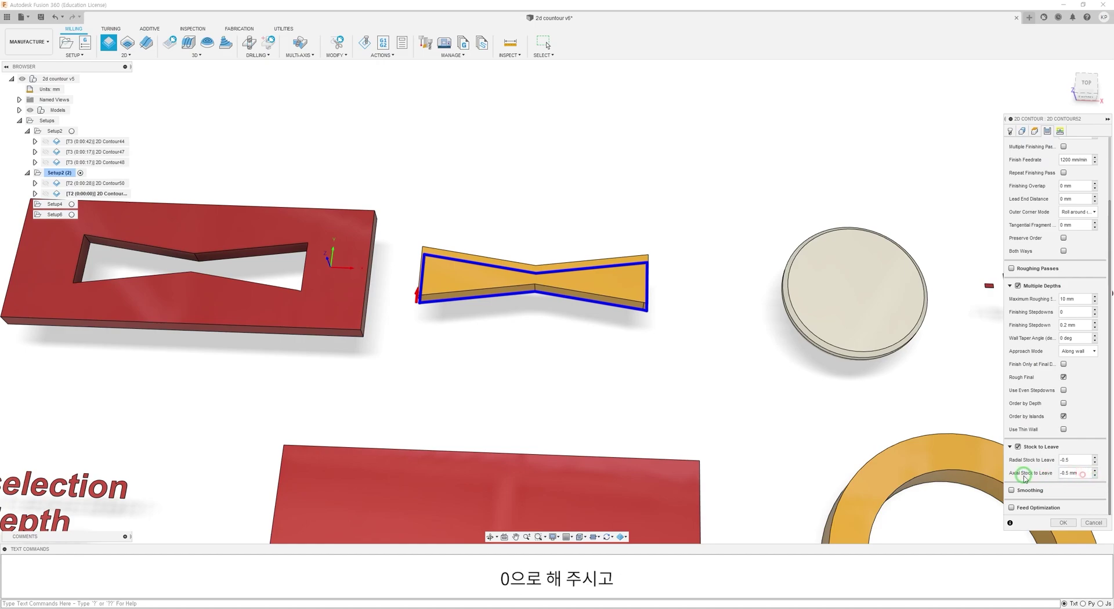
drag(1077, 475, 1033, 477)
click(1066, 522)
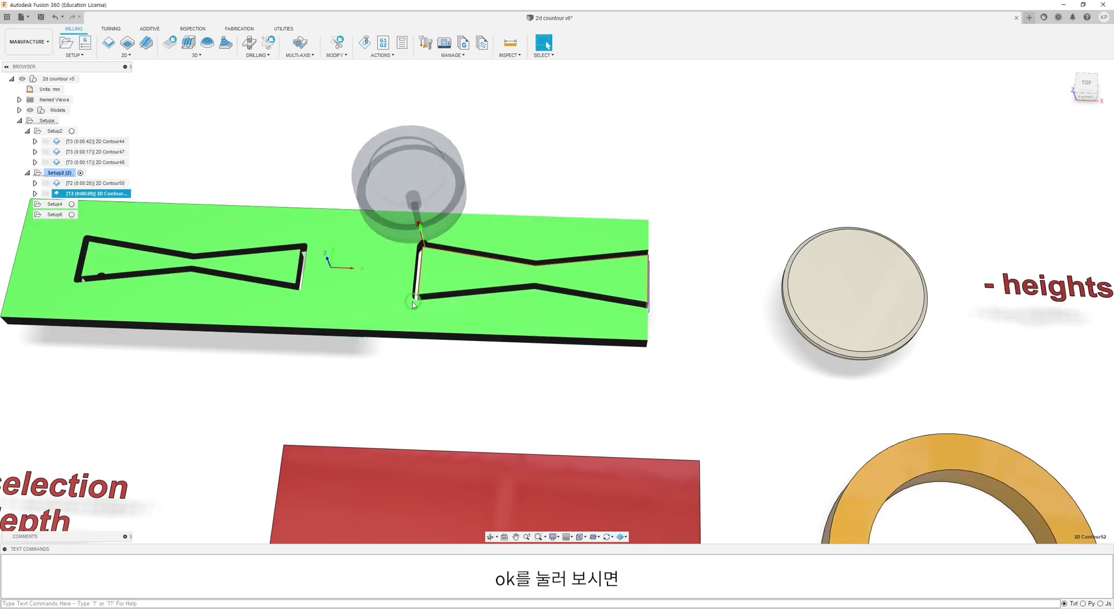
scroll(414, 304, up, 6)
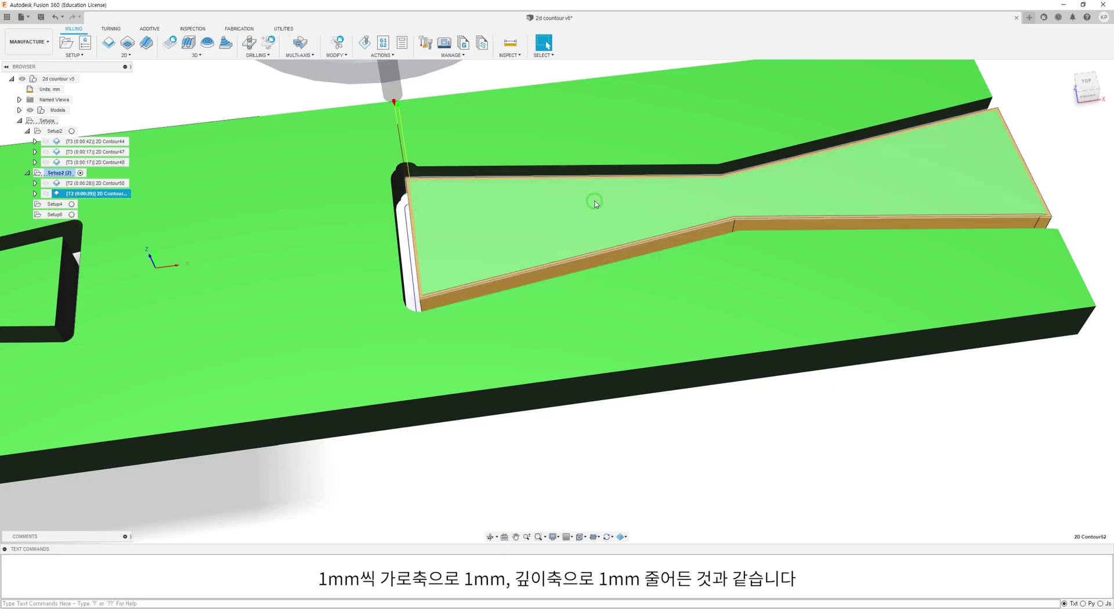
scroll(495, 241, down, 2)
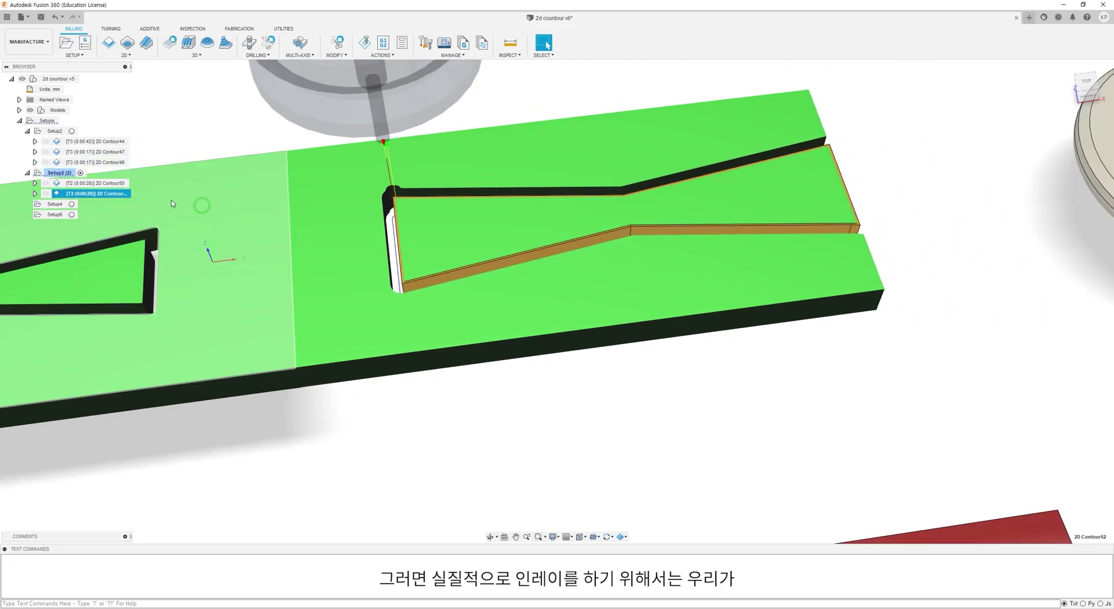
Reopen the butterfly key's 2D Contour for editing and turn off Multiple Depths in its passes settings
right_click(110, 197)
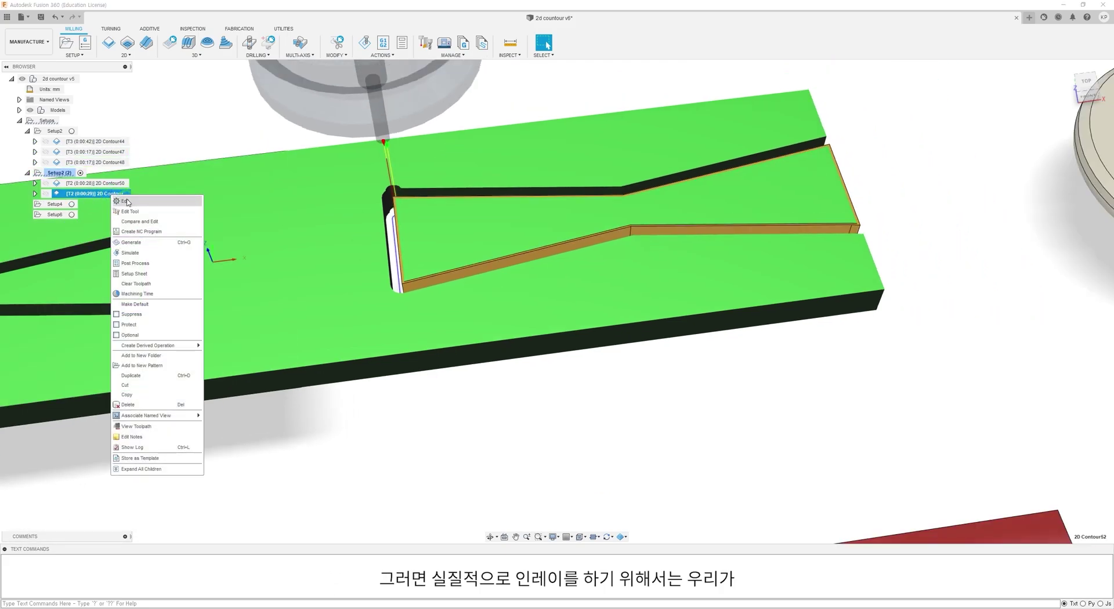
click(146, 205)
click(1059, 133)
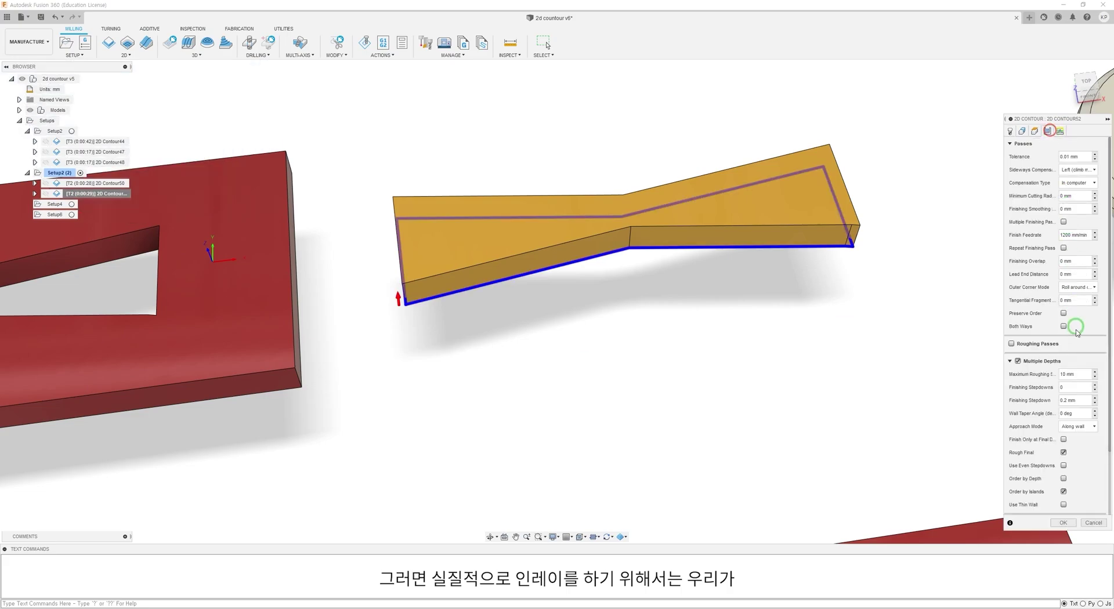
click(1018, 361)
click(1018, 361)
Set the radial stock to leave to -0.2 mm, regenerate the key's toolpath, and inspect the gap around the key
click(1077, 393)
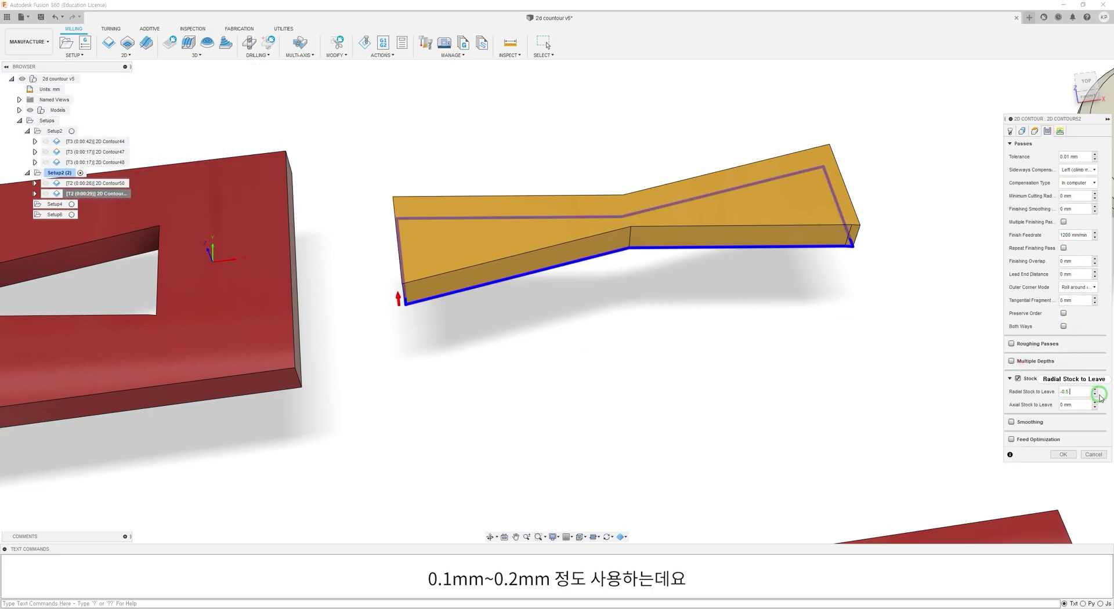
key(BackSpace)
key(BackSpace)
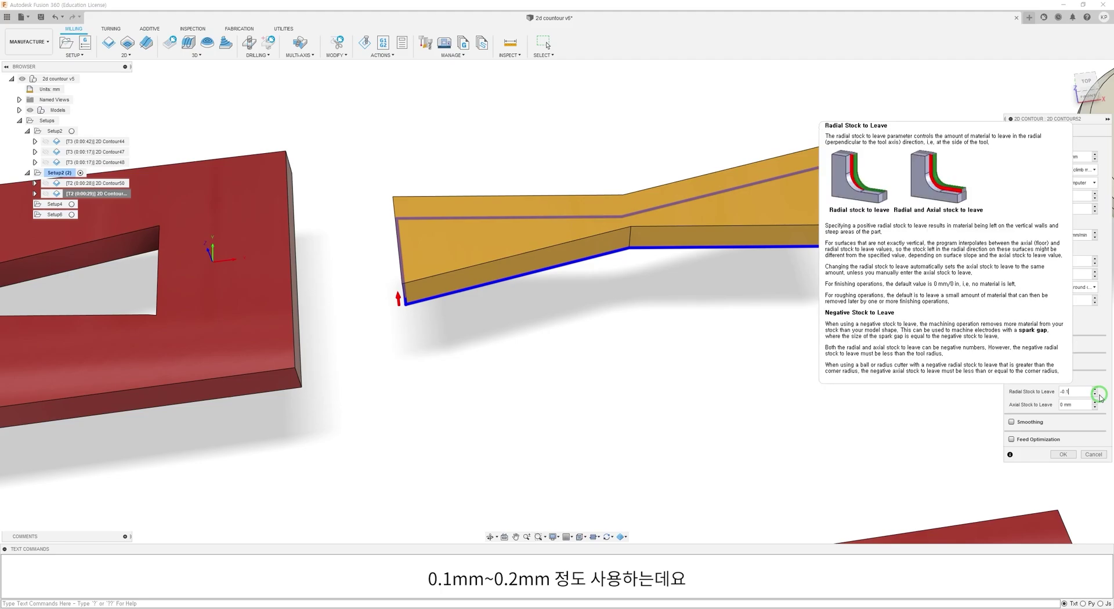
key(BackSpace)
key(BackSpace)
text(2)
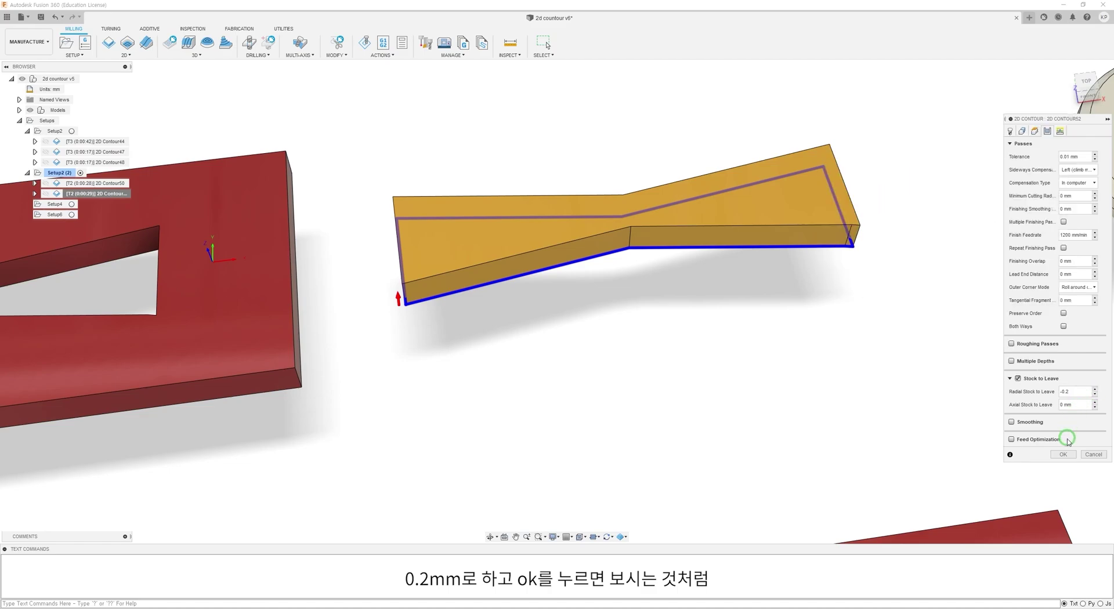
click(1070, 454)
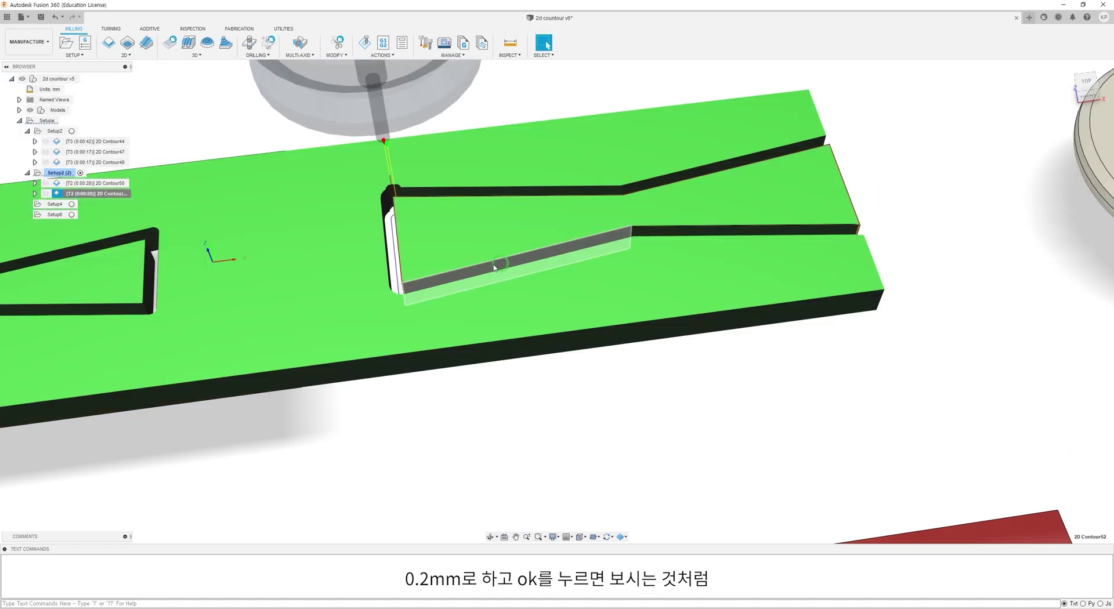
scroll(412, 279, up, 5)
scroll(373, 190, down, 5)
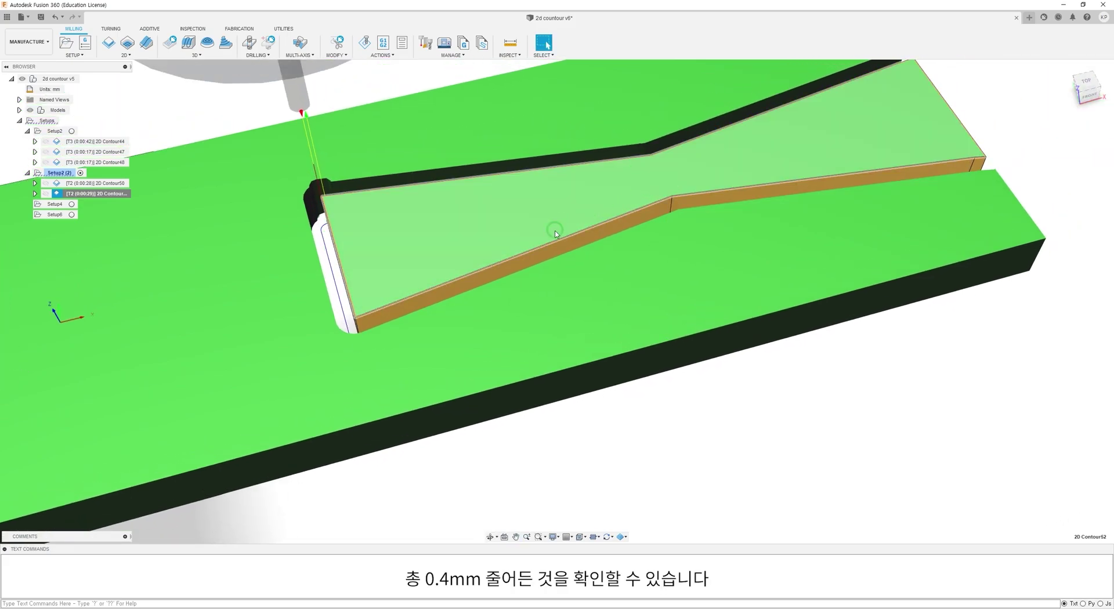
scroll(555, 234, down, 5)
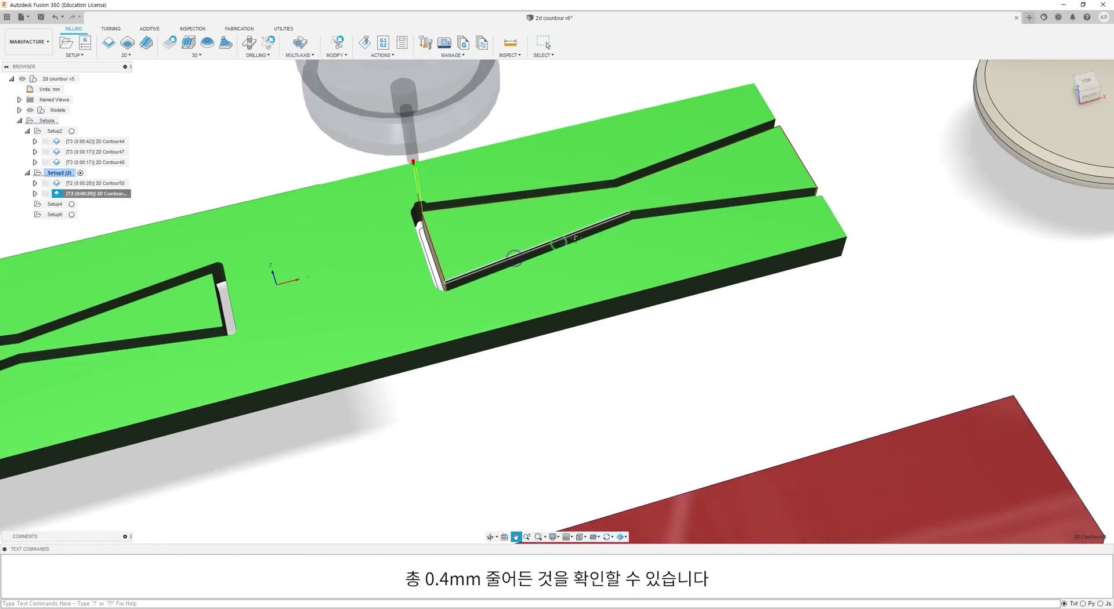
middle_drag(562, 241, 678, 209)
scroll(551, 264, down, 3)
middle_drag(550, 270, 524, 282)
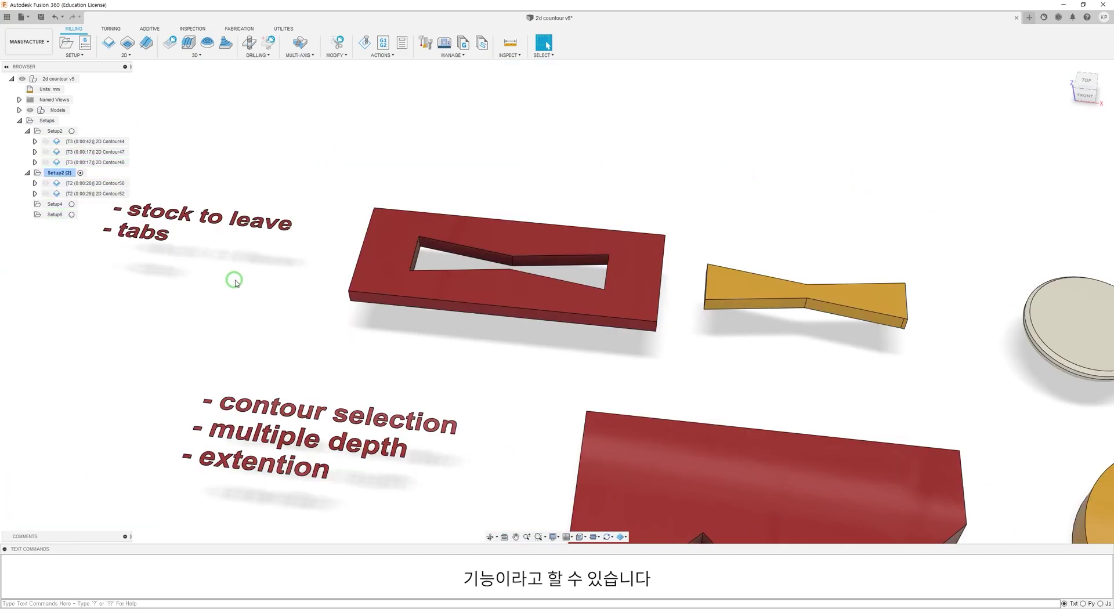
Create a new 2D Contour operation on the butterfly key, selecting its bottom outline as the contour
middle_drag(233, 279, 358, 298)
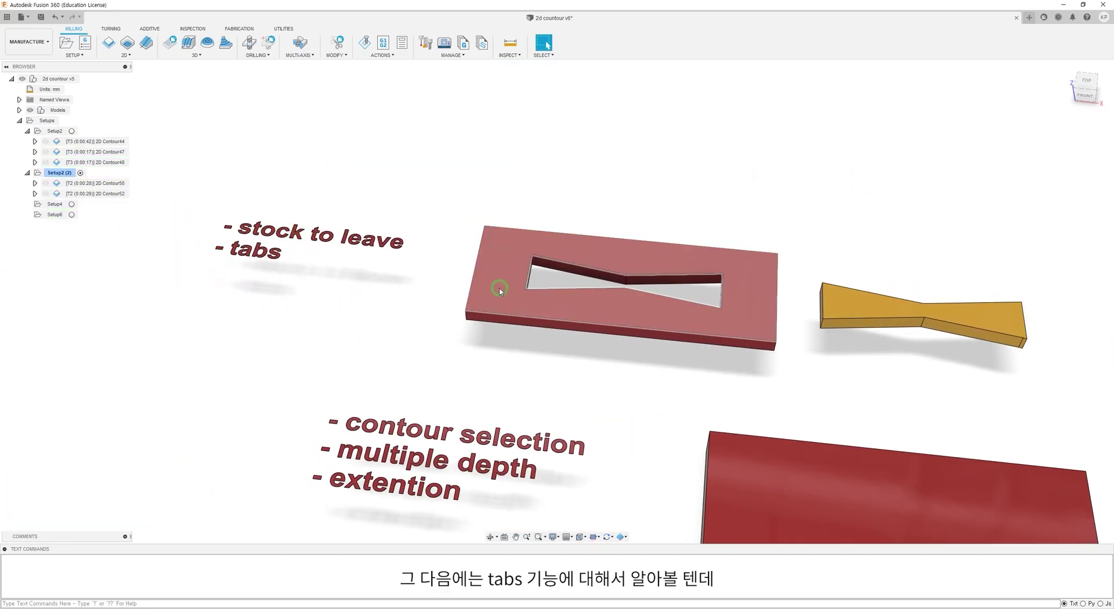
scroll(559, 293, up, 3)
scroll(805, 330, up, 2)
middle_drag(812, 328, 224, 268)
scroll(412, 316, down, 2)
shift+middle_drag(428, 320, 445, 314)
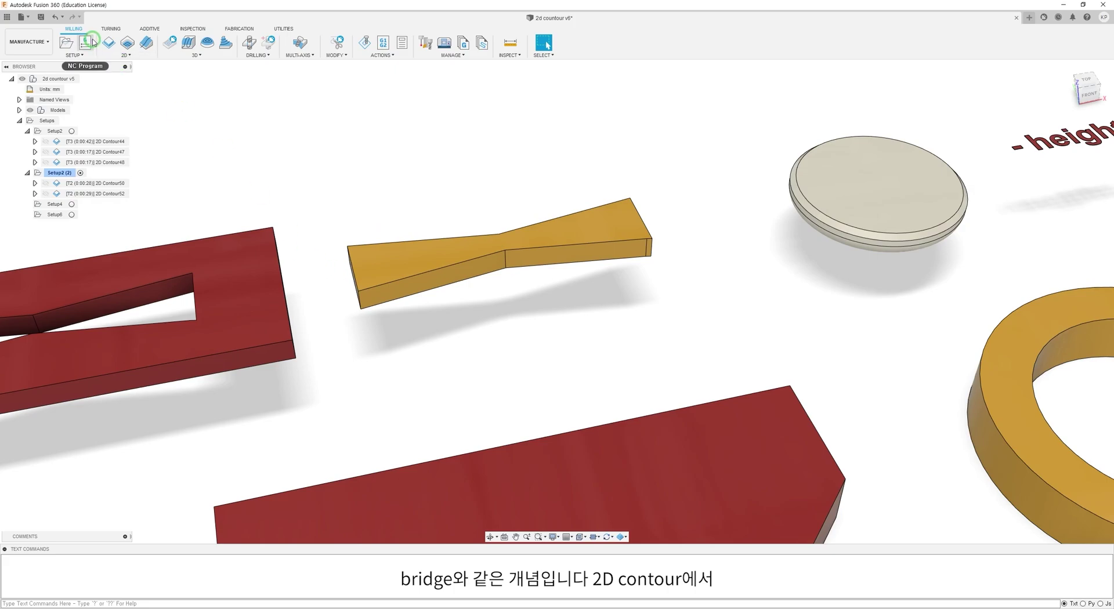
click(108, 42)
click(1021, 131)
click(630, 258)
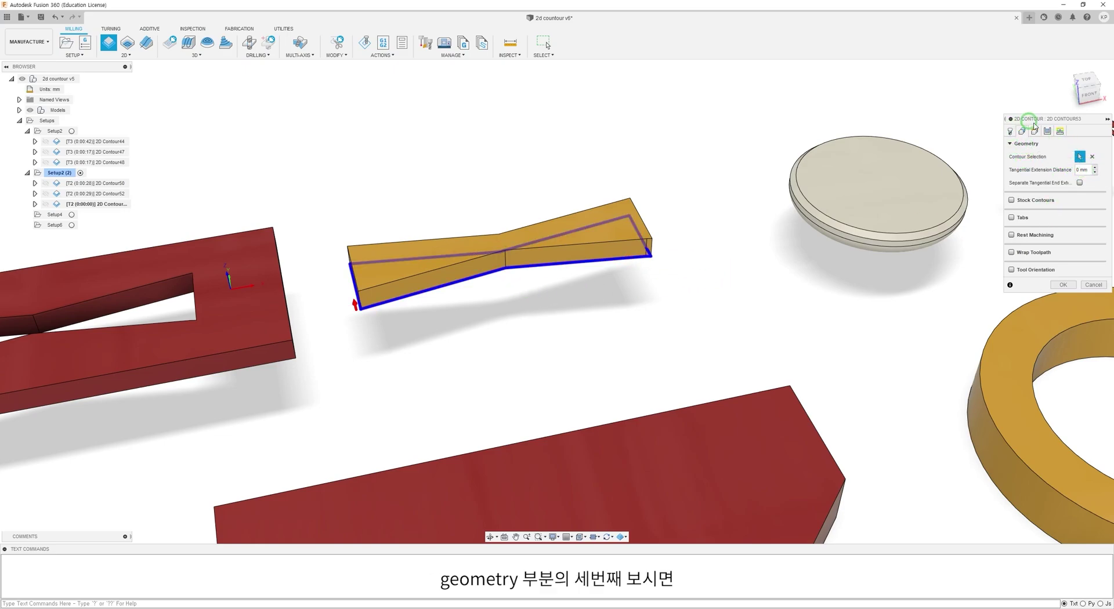
Enable tabs for the key's contour with the Rectangular shape, and review the tab positioning options
click(1012, 218)
click(1011, 243)
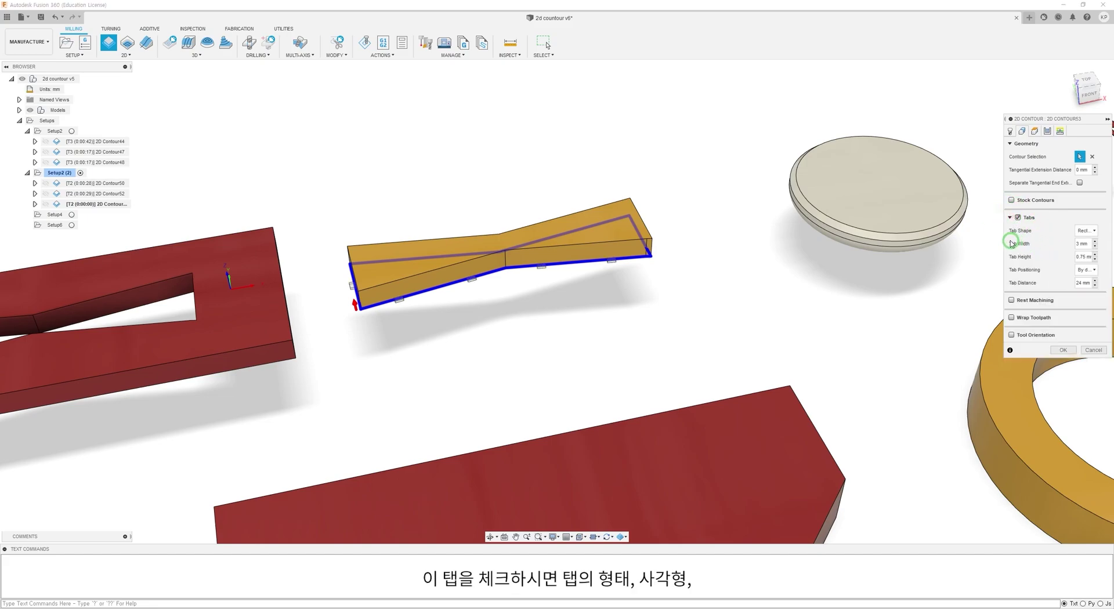
click(1085, 231)
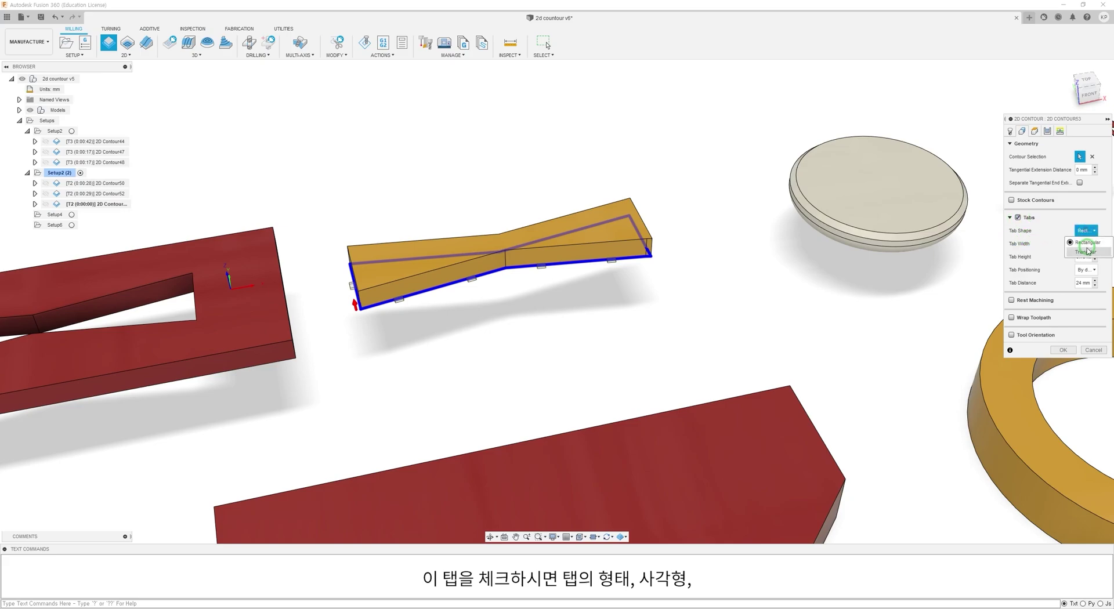
click(1088, 242)
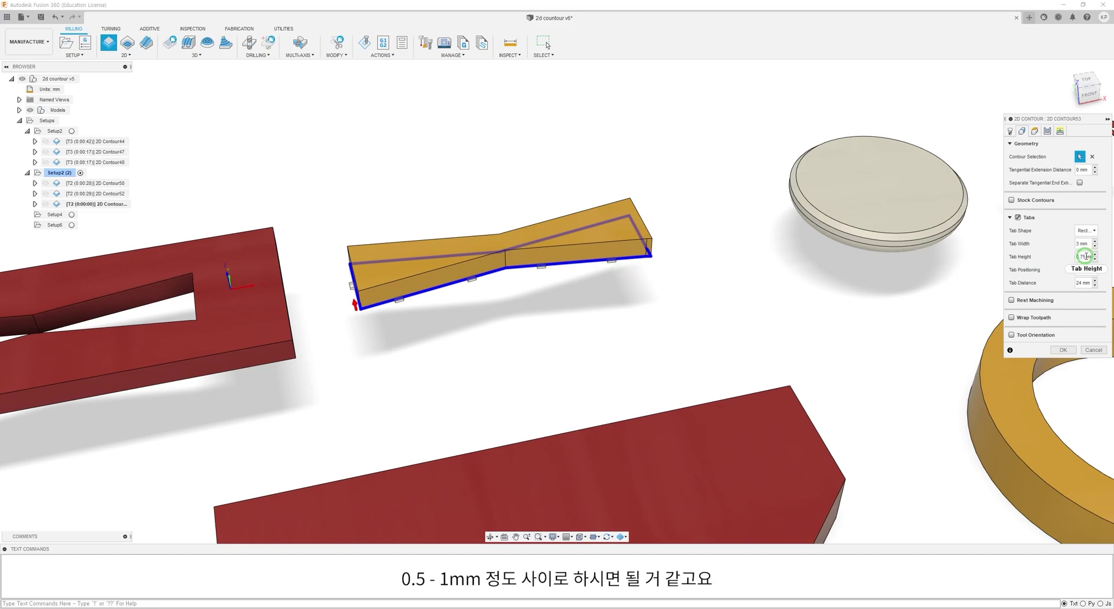
click(1032, 270)
click(1090, 270)
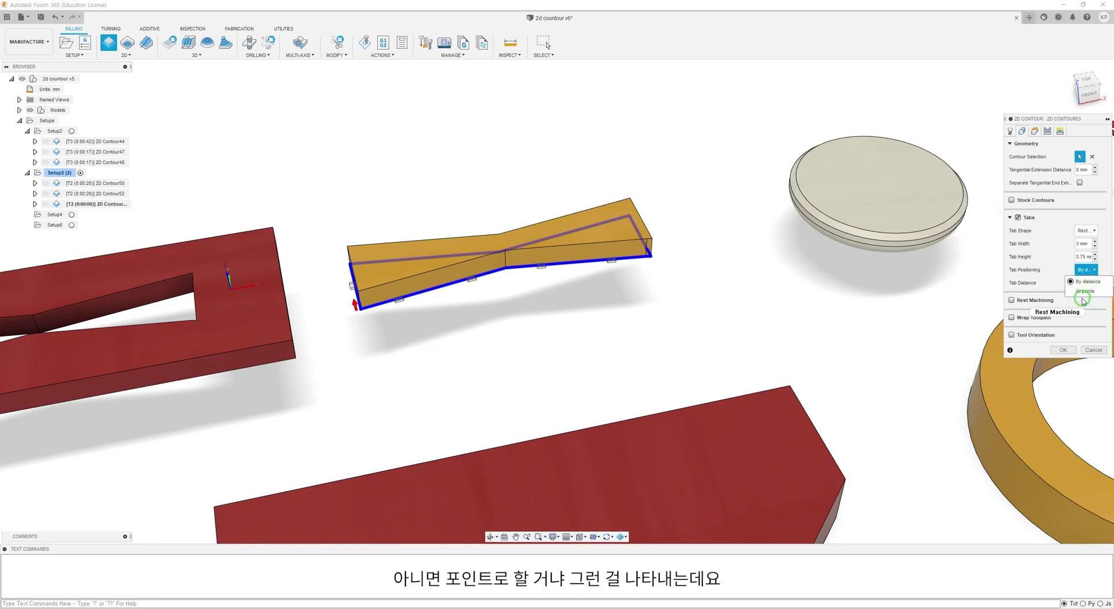
click(1042, 278)
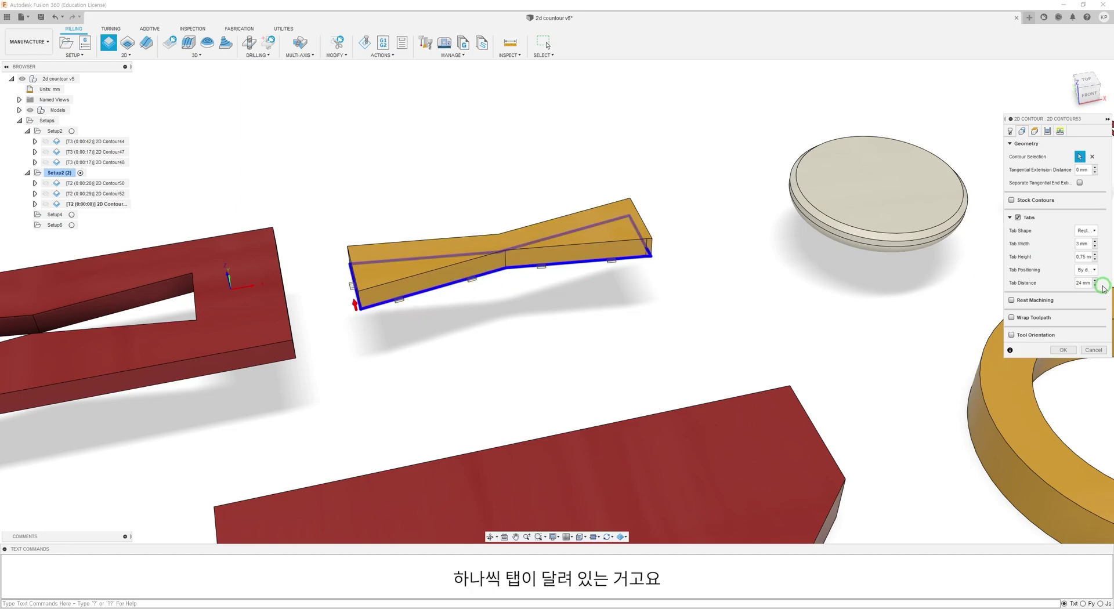
Set tab positioning to At points, place a tab on the key's wide end edge facing the disc, and generate the toolpath
click(1085, 270)
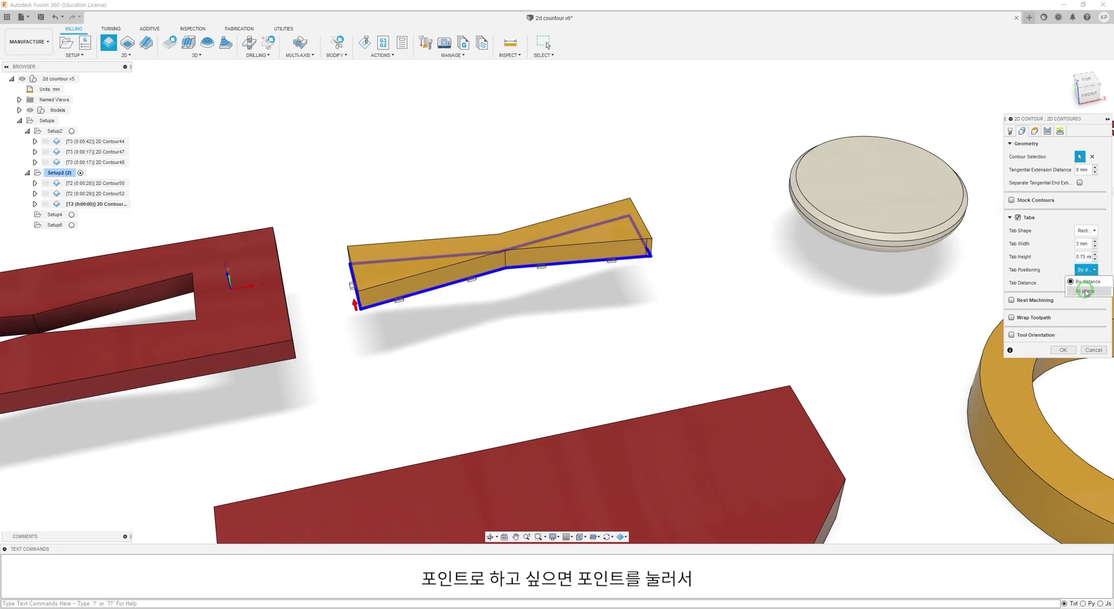
click(1085, 292)
shift+middle_drag(502, 303, 537, 300)
click(394, 332)
mouse_move(394, 332)
shift+middle_down()
mouse_move(539, 285)
mouse_move(485, 291)
mouse_move(426, 318)
shift+middle_up()
click(664, 265)
shift+middle_drag(815, 355, 731, 358)
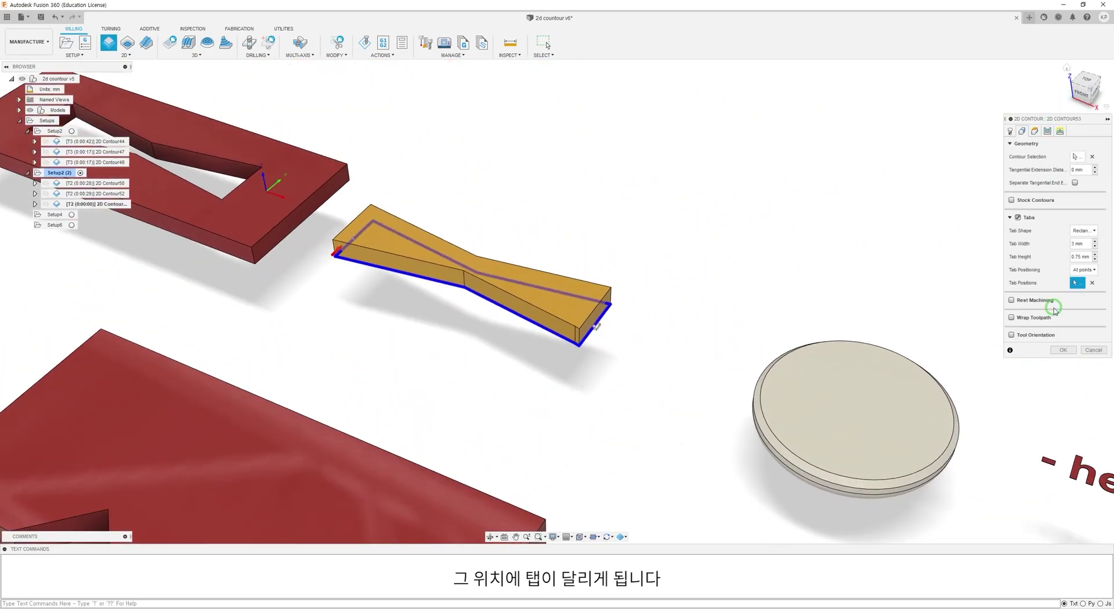
click(1061, 348)
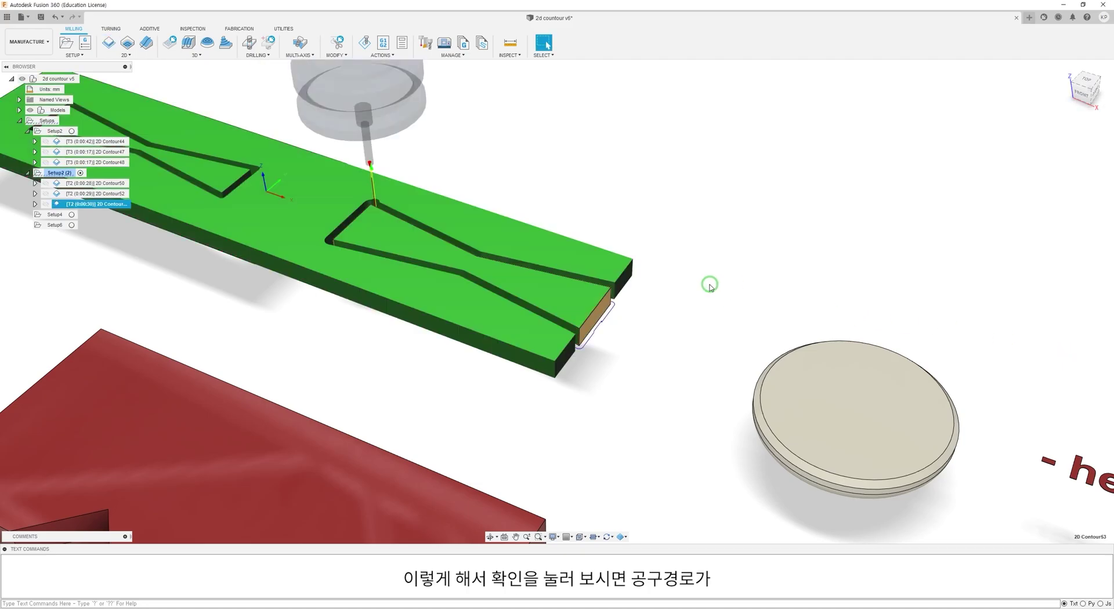
Inspect the generated toolpath where it rises over the tab at the key's end and the cuts in the stock
shift+middle_drag(652, 317, 614, 318)
scroll(583, 256, up, 5)
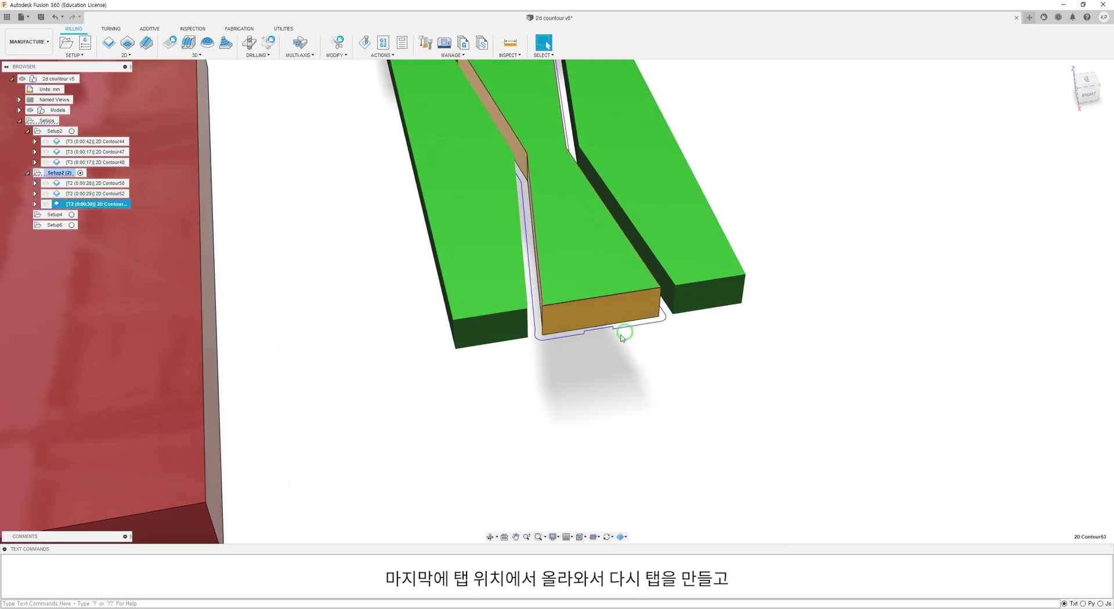
scroll(503, 304, down, 5)
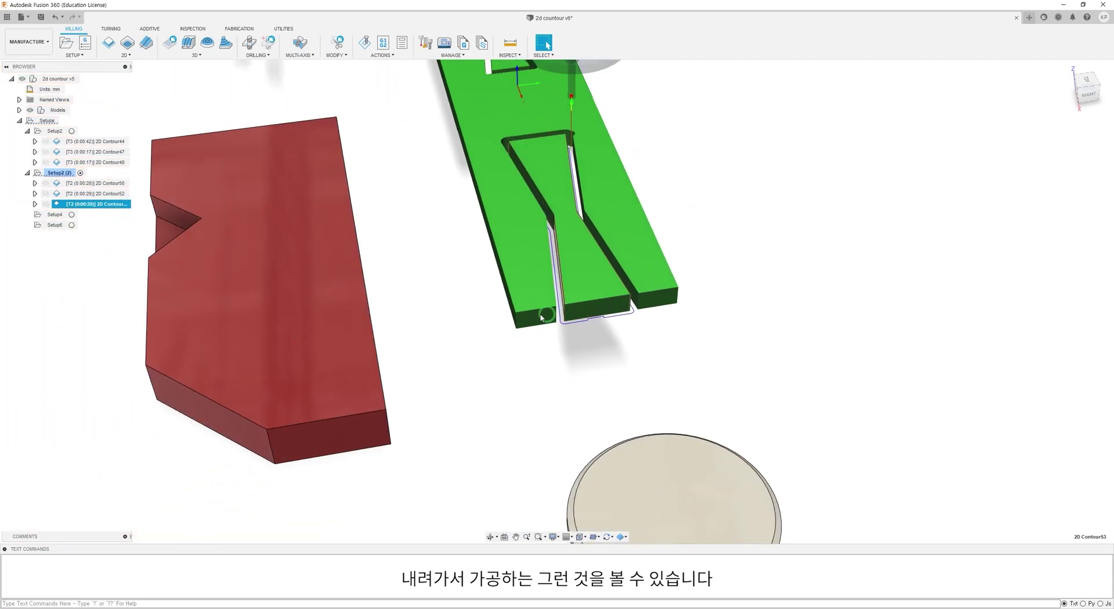
middle_drag(490, 298, 590, 286)
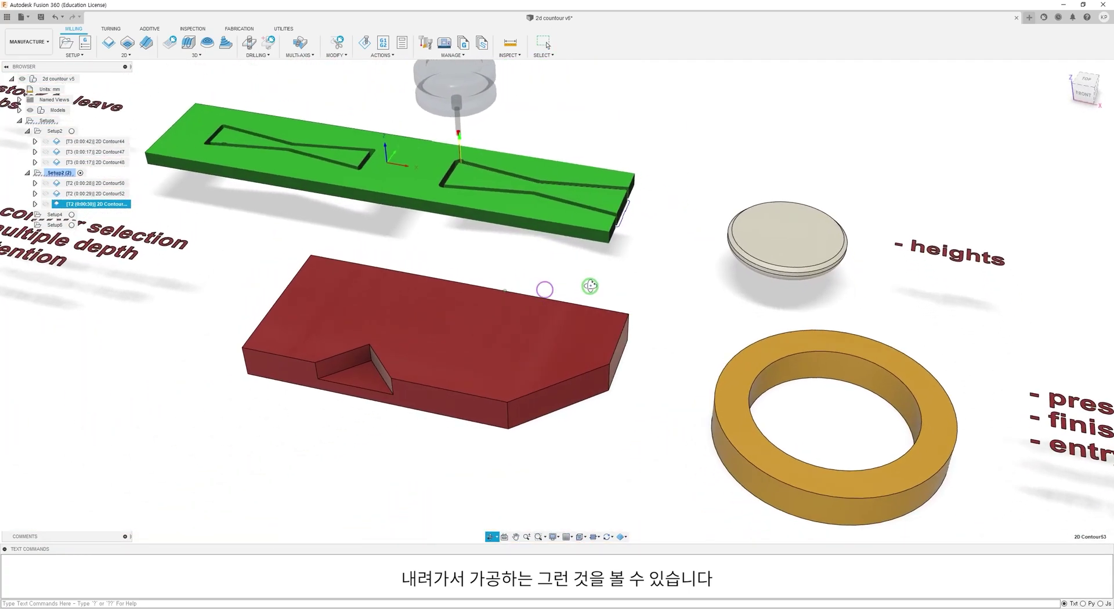
middle_drag(511, 259, 591, 282)
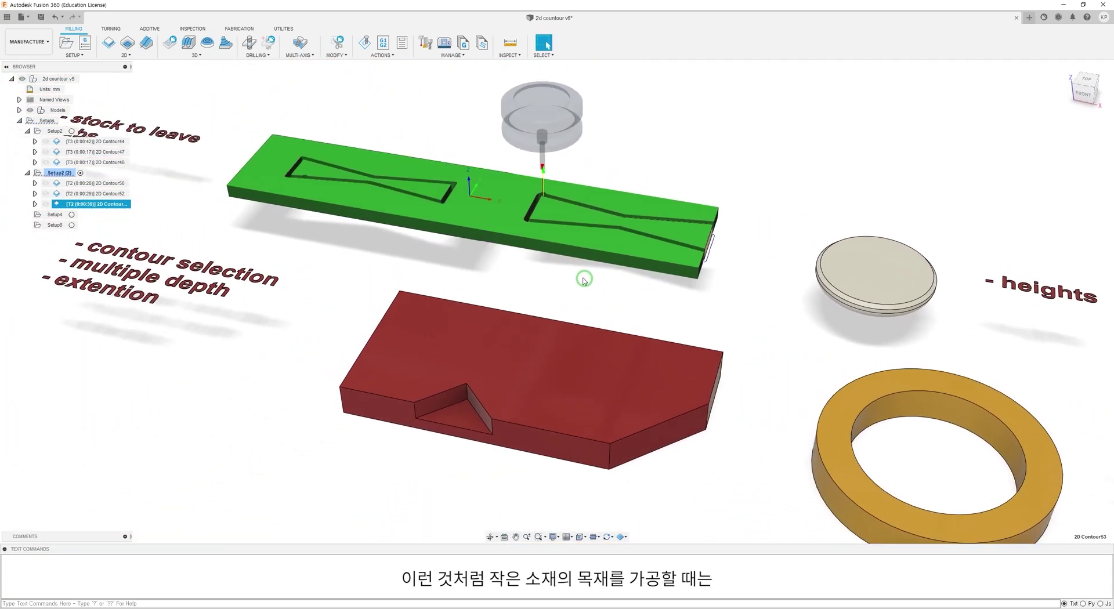
scroll(534, 249, down, 2)
mouse_move(516, 258)
middle_down()
mouse_move(483, 266)
mouse_move(500, 267)
middle_up()
scroll(435, 279, up, 2)
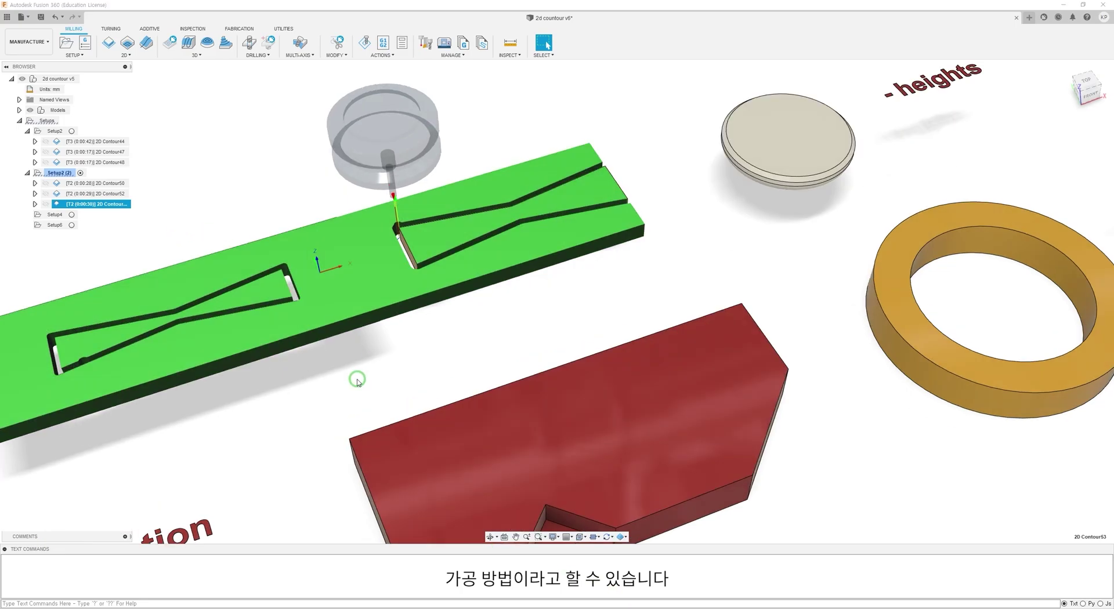
Deselect the tabbed contour operation and review the notched block, butterfly plate and key beside their feature labels
click(357, 378)
scroll(335, 393, down, 3)
middle_drag(324, 400, 522, 261)
scroll(549, 370, up, 5)
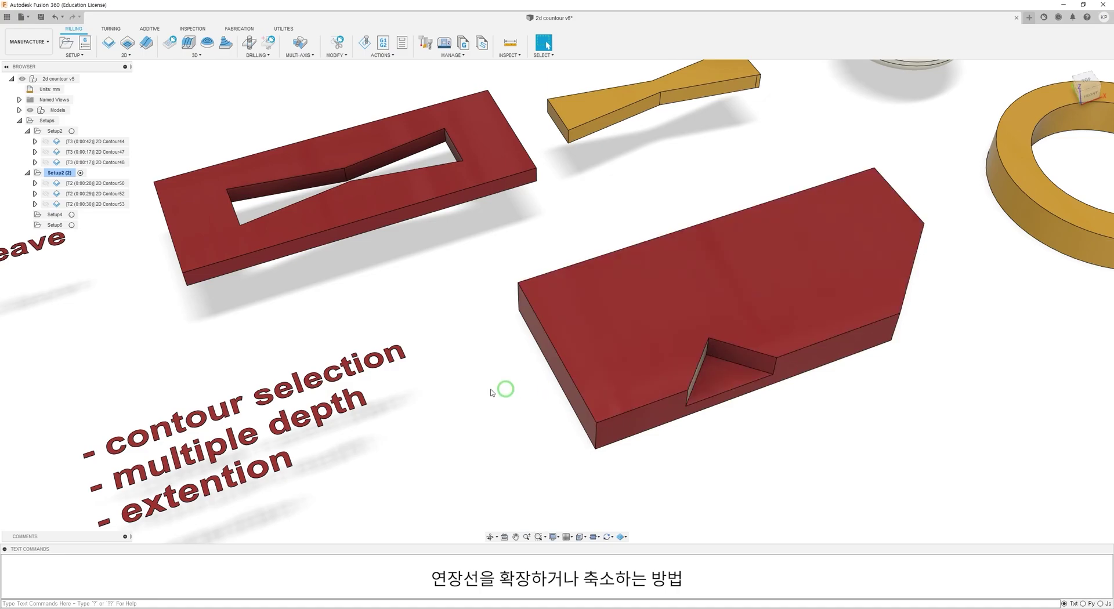
scroll(493, 389, down, 2)
middle_drag(397, 391, 571, 413)
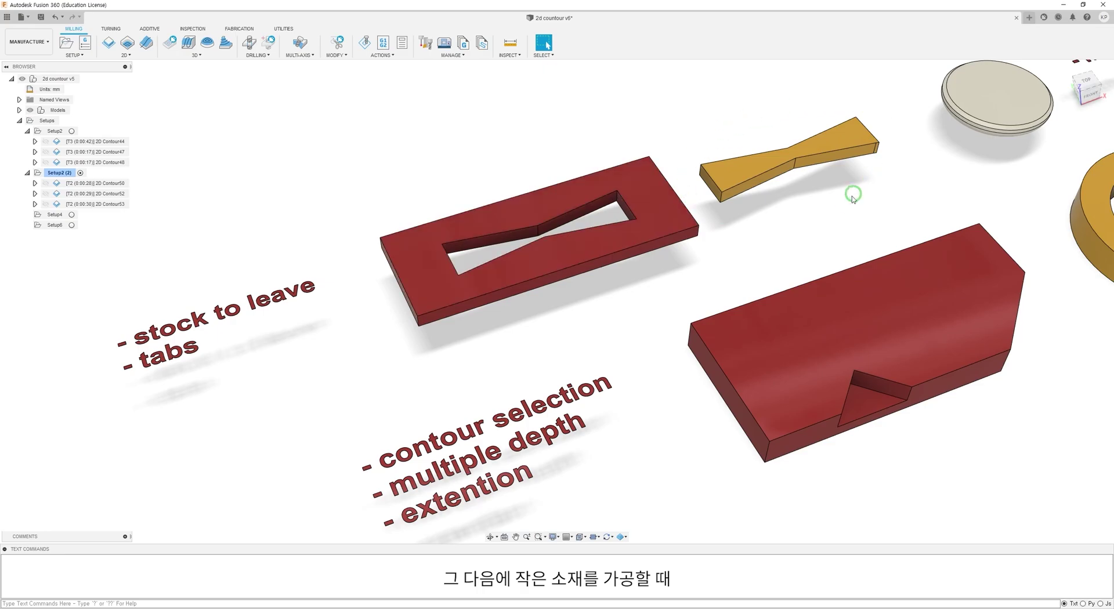
middle_drag(852, 186, 791, 139)
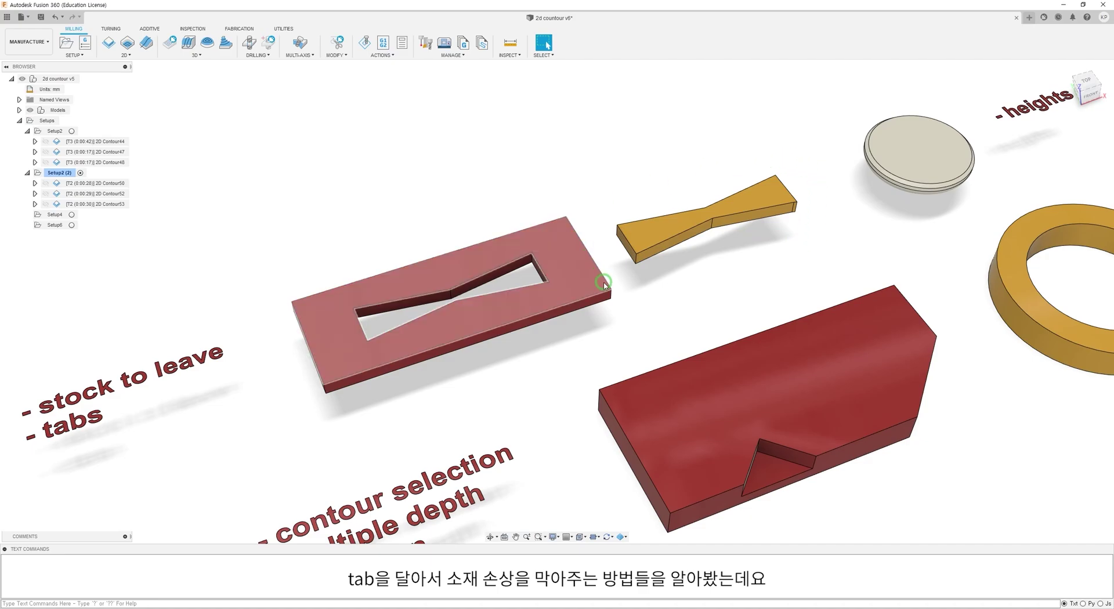
scroll(592, 316, up, 2)
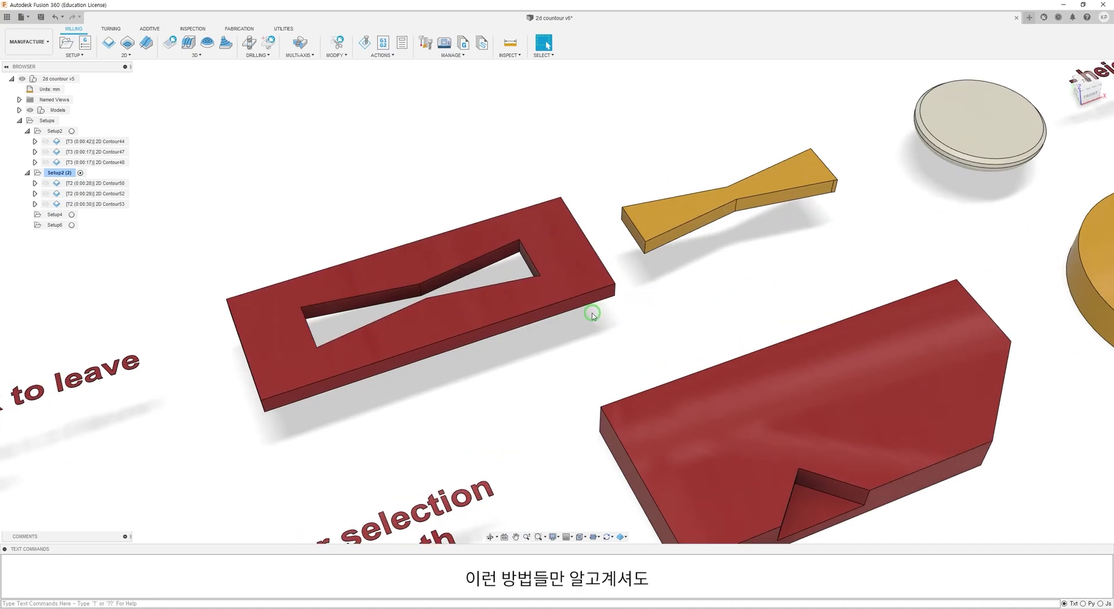
scroll(590, 317, down, 4)
scroll(591, 317, down, 2)
scroll(569, 322, down, 2)
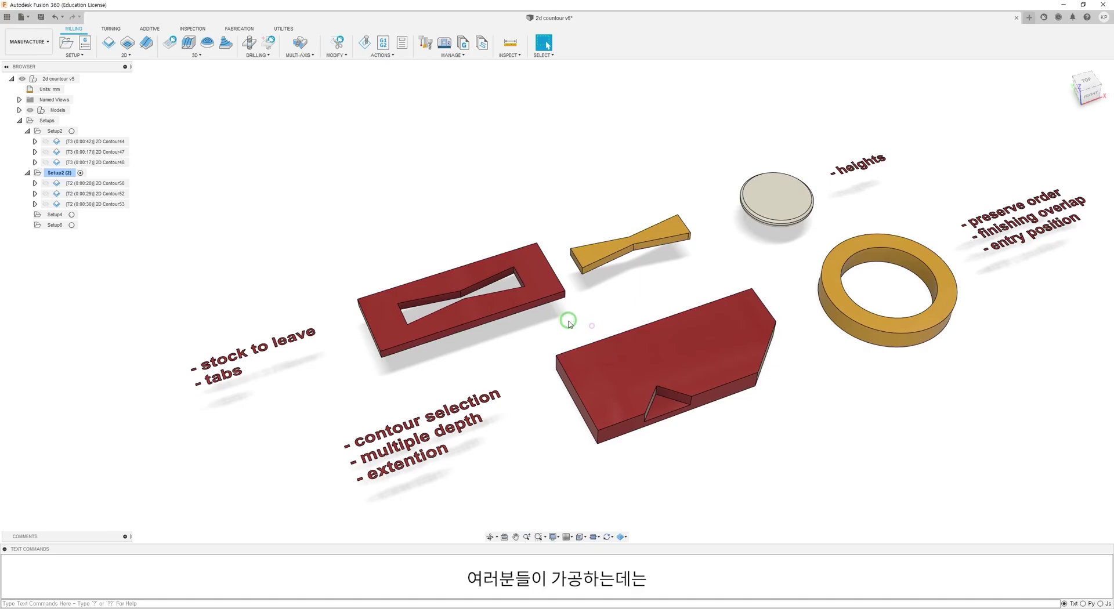
Examine the round disc and the ring with their labels for heights, preserve order, finishing overlap and entry position
scroll(570, 320, up, 1)
shift+middle_drag(572, 319, 673, 345)
scroll(673, 345, up, 1)
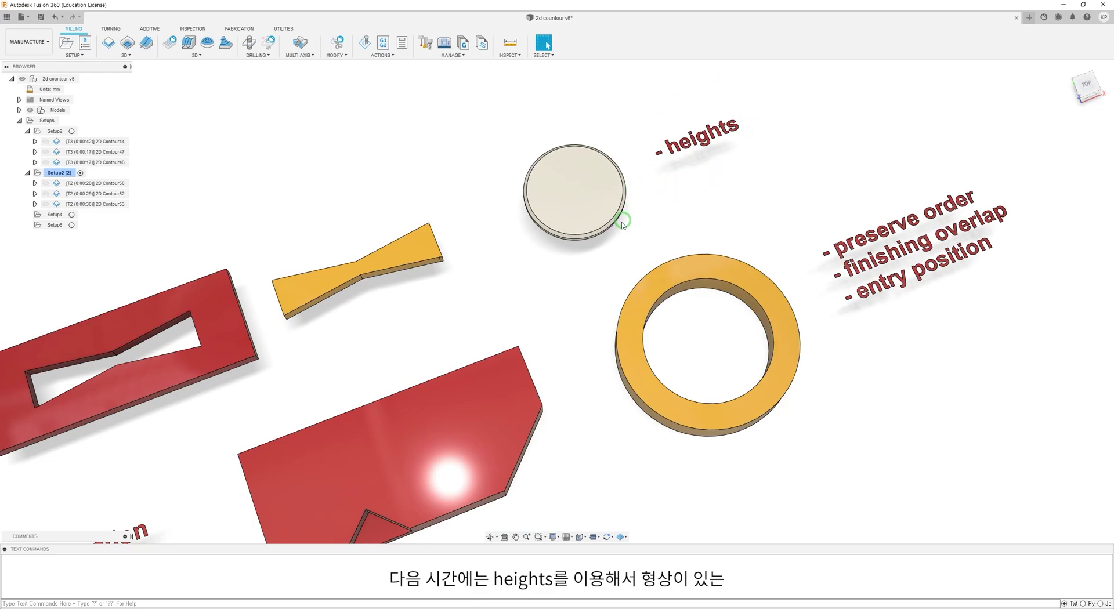
shift+middle_drag(624, 223, 623, 188)
middle_drag(736, 353, 642, 338)
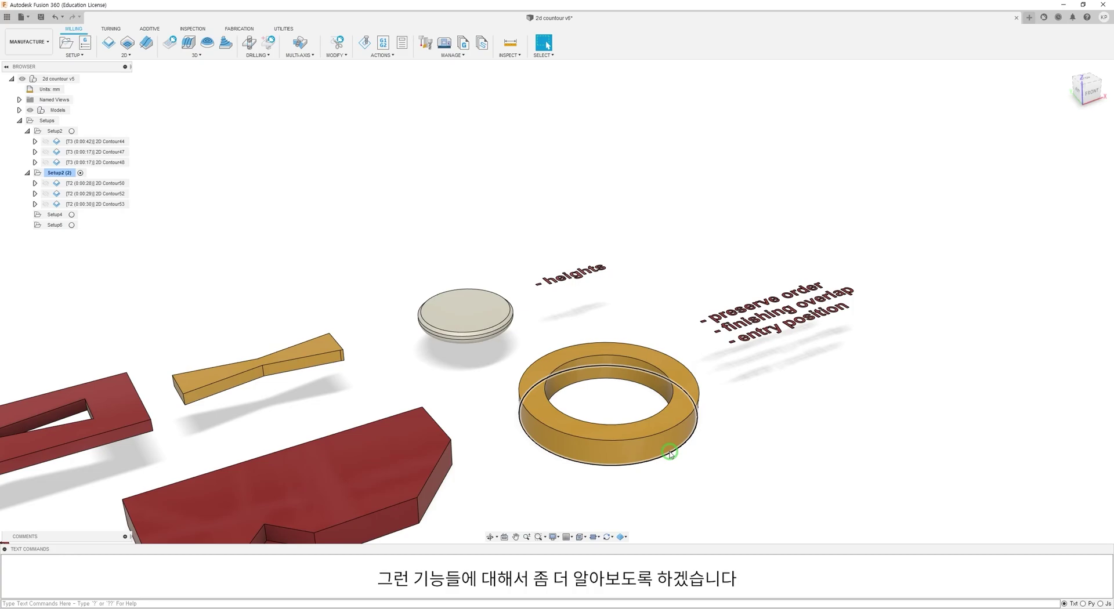
shift+middle_drag(659, 400, 536, 437)
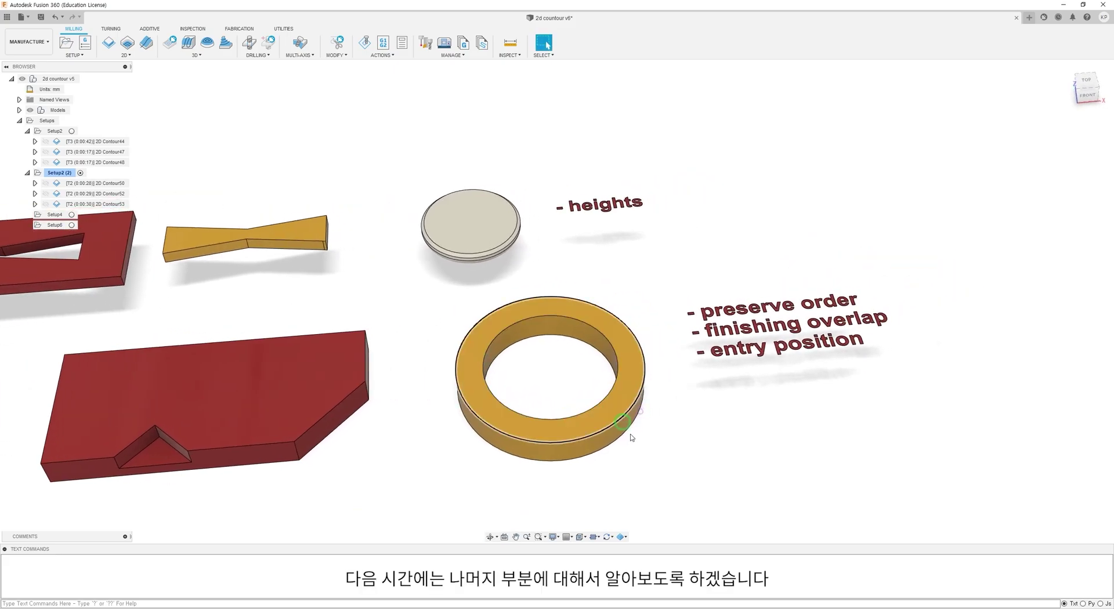